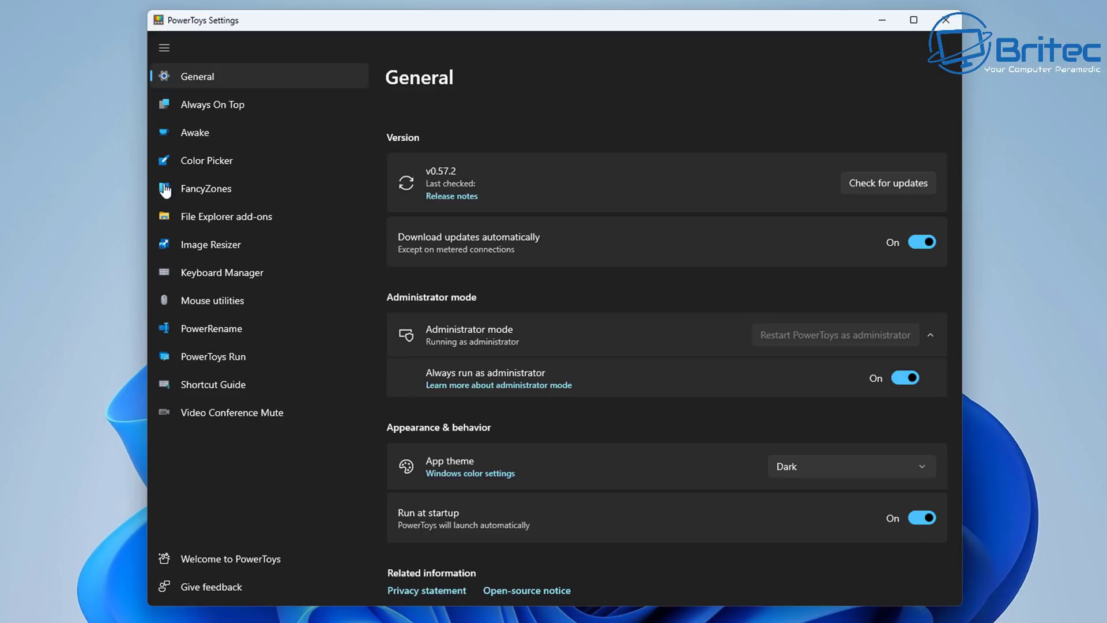
# Select Always On Top in the PowerToys Settings sidebar to view its shortcut
pyautogui.click(201, 110)
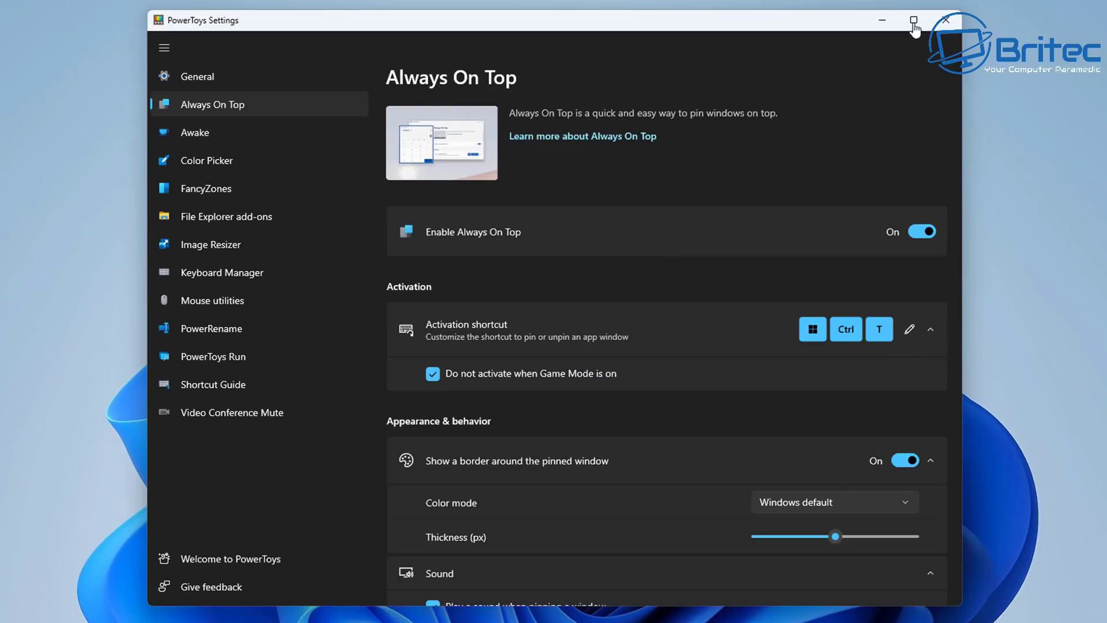
# Pin Calculator on top with Win+Ctrl+T, then bring up the Store and File Explorer behind it
pyautogui.click(883, 20)
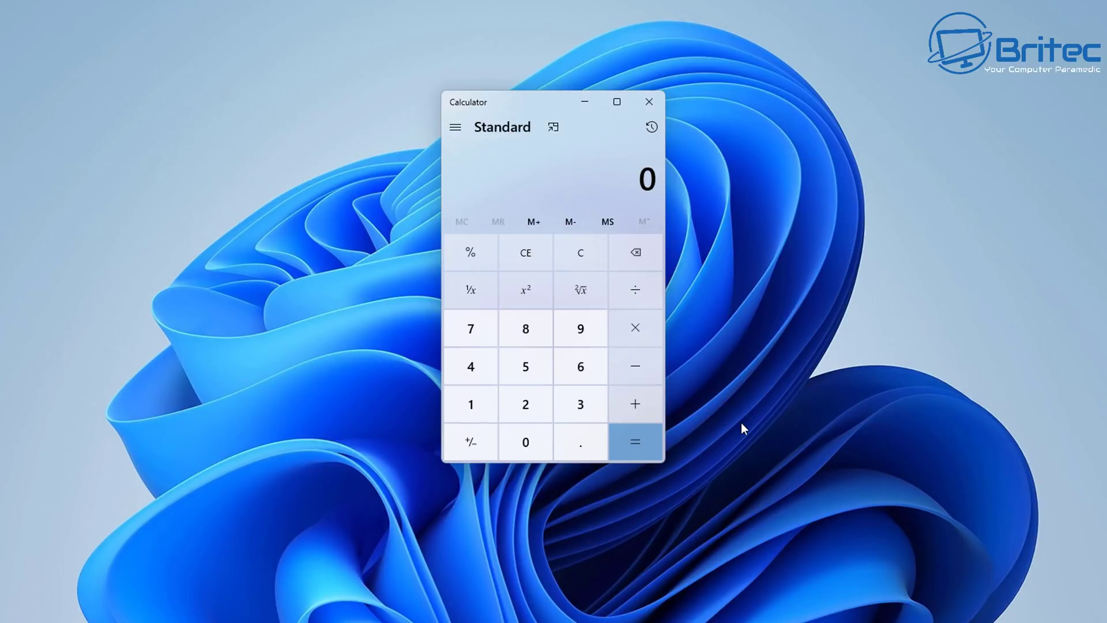
pyautogui.press('super+ctrl+t')
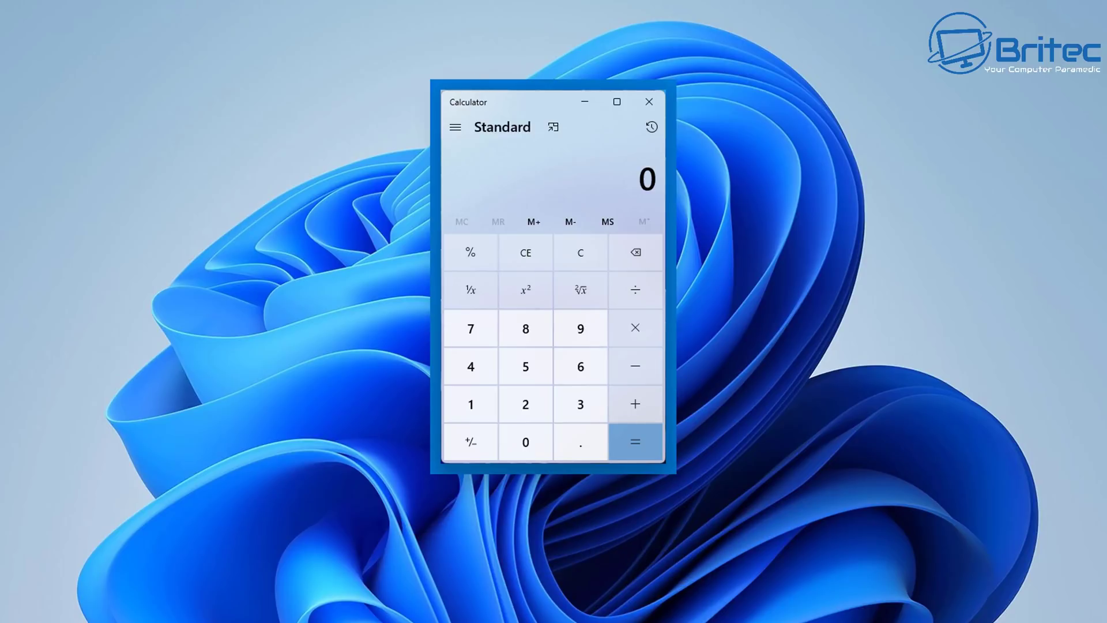
pyautogui.hotkey('alt', 'Tab')
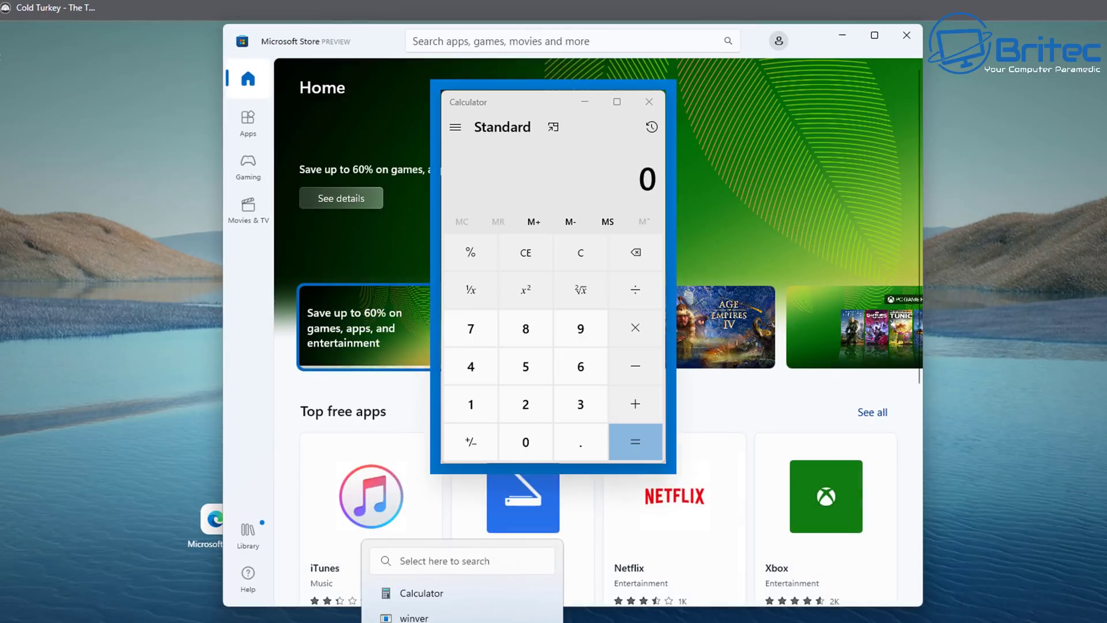
pyautogui.press('super+e')
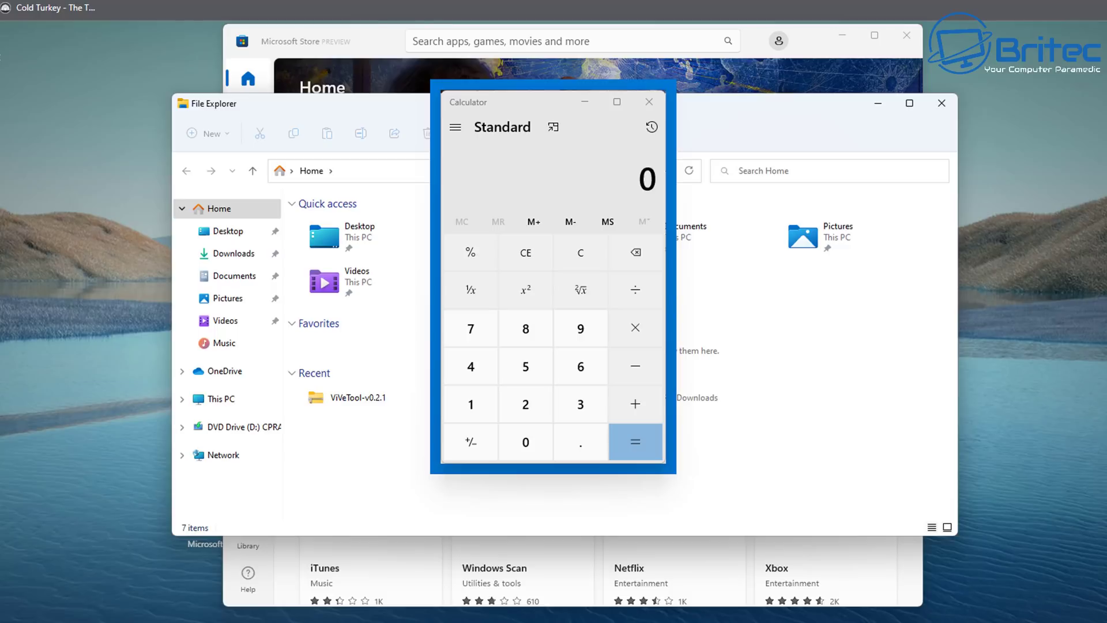
# Launch Notepad and Command Prompt from the Windows search recent apps
pyautogui.press('super+s')
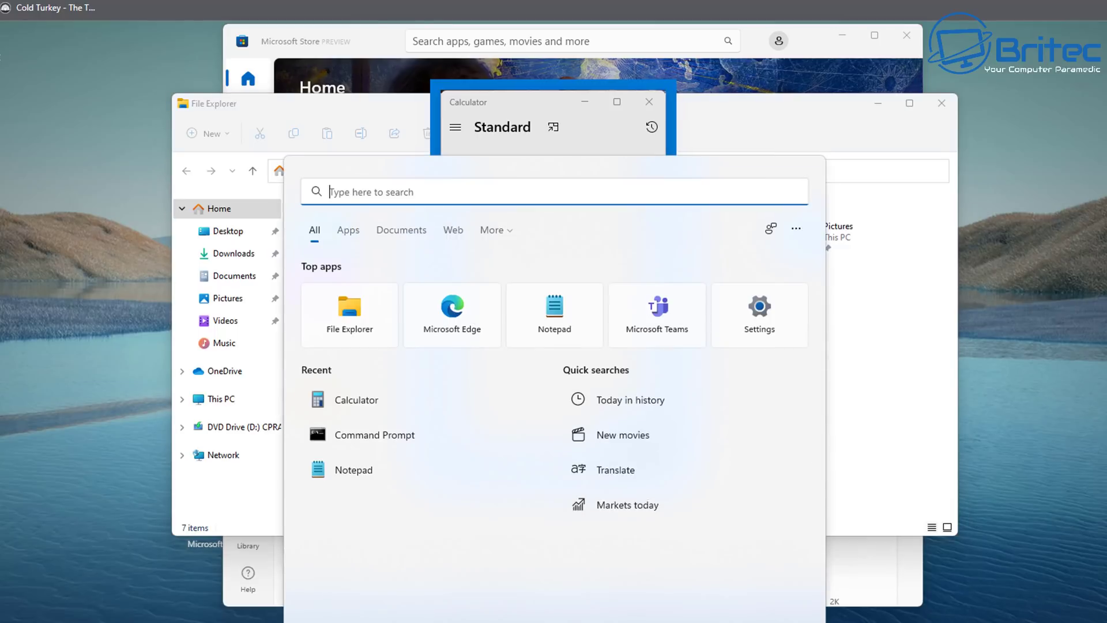
pyautogui.click(363, 478)
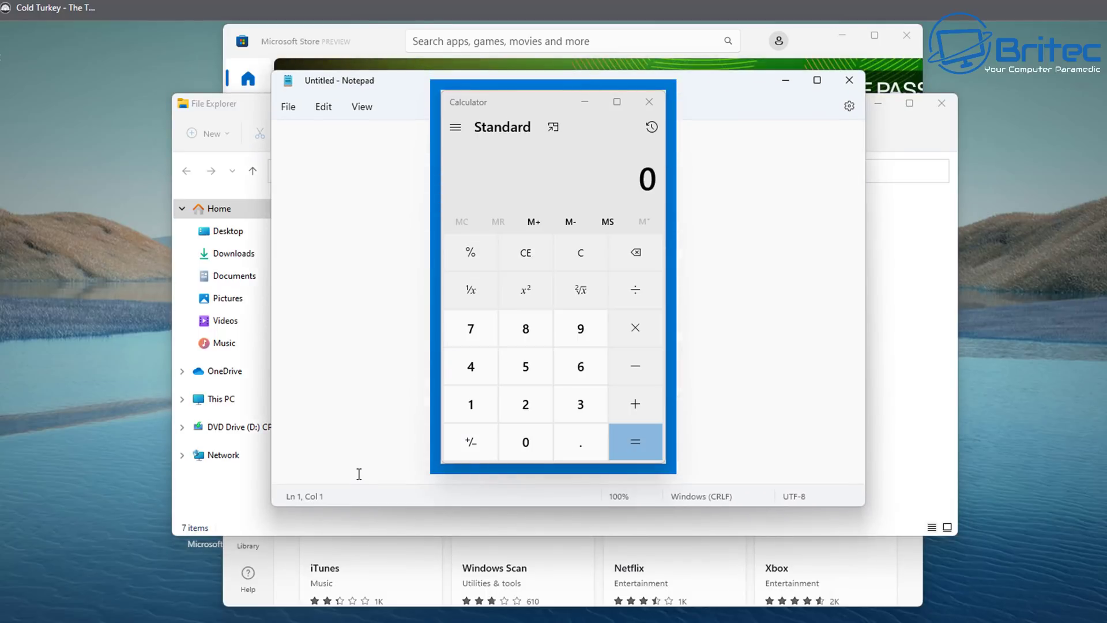
pyautogui.press('super+s')
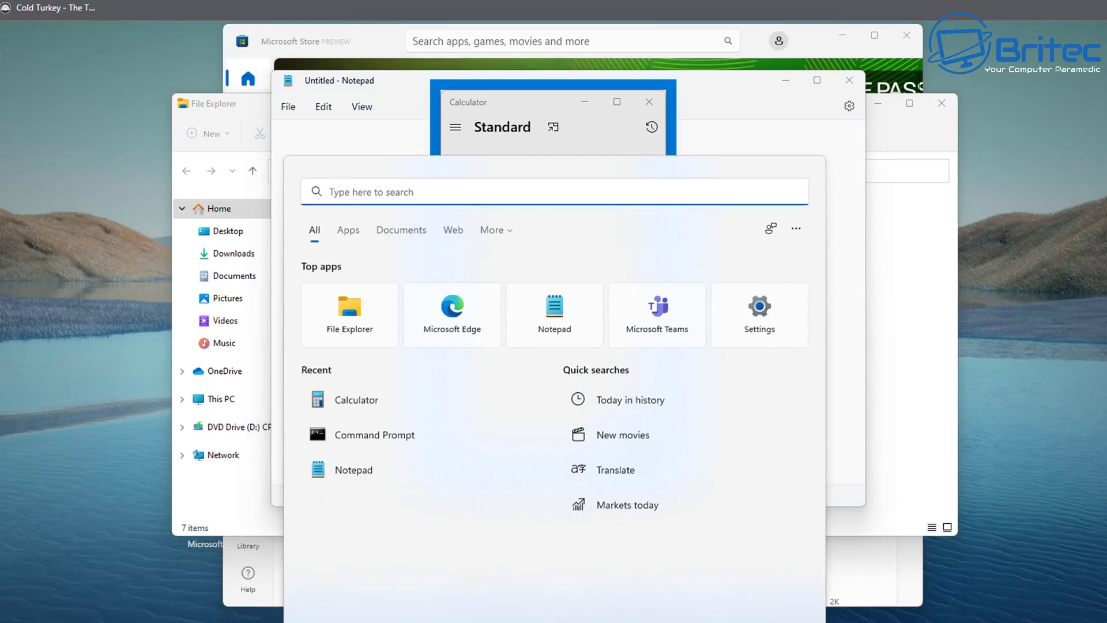
pyautogui.click(372, 433)
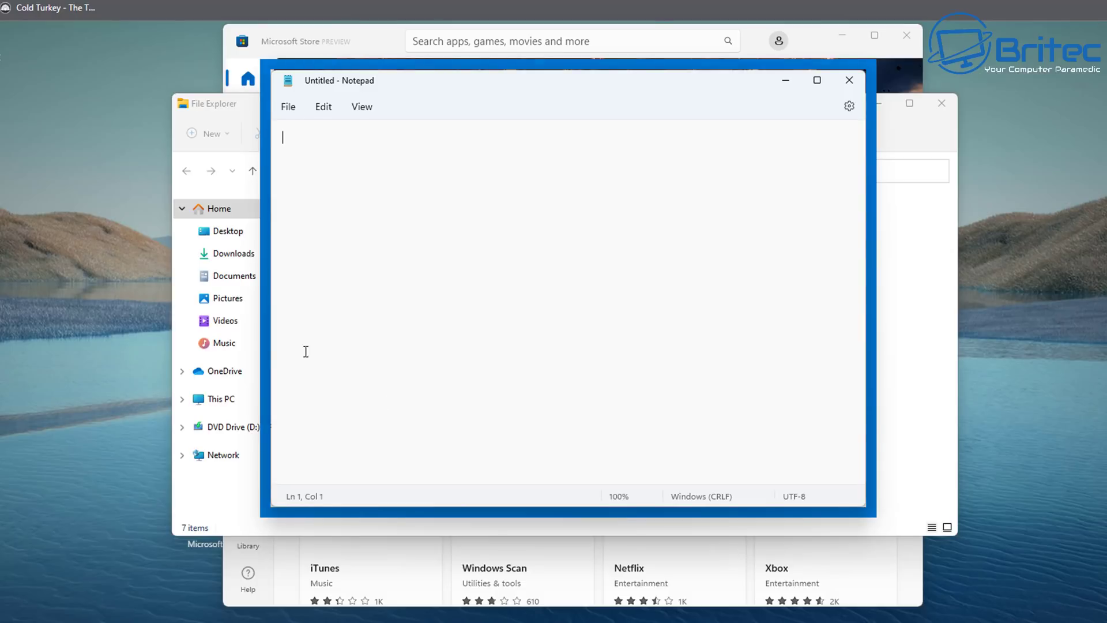
# Close the File Explorer and Microsoft Store windows
pyautogui.click(927, 319)
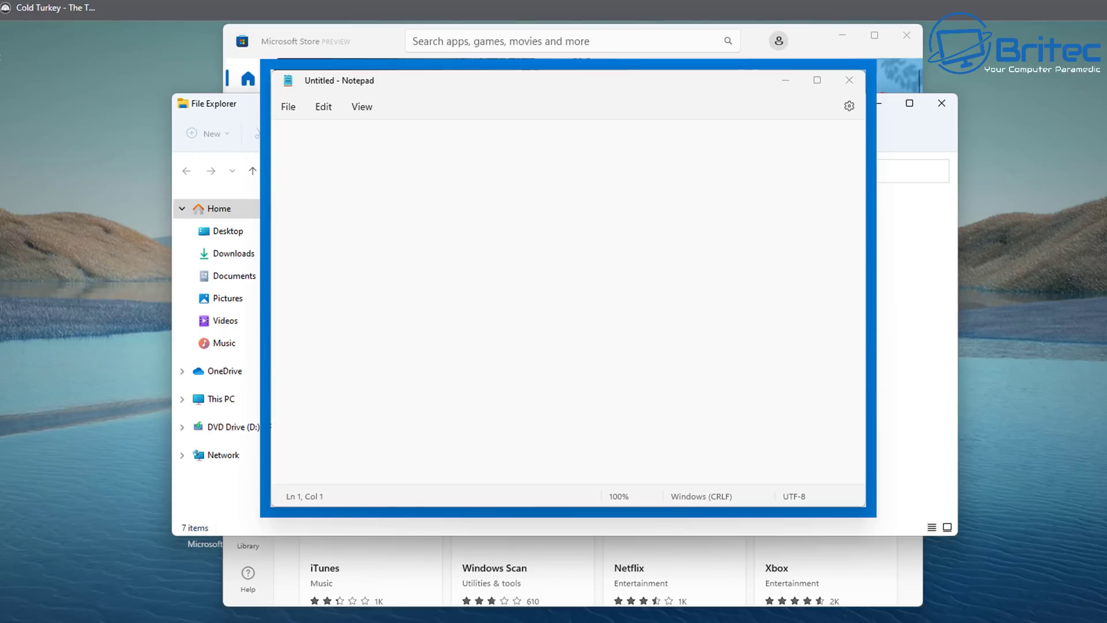
pyautogui.click(942, 103)
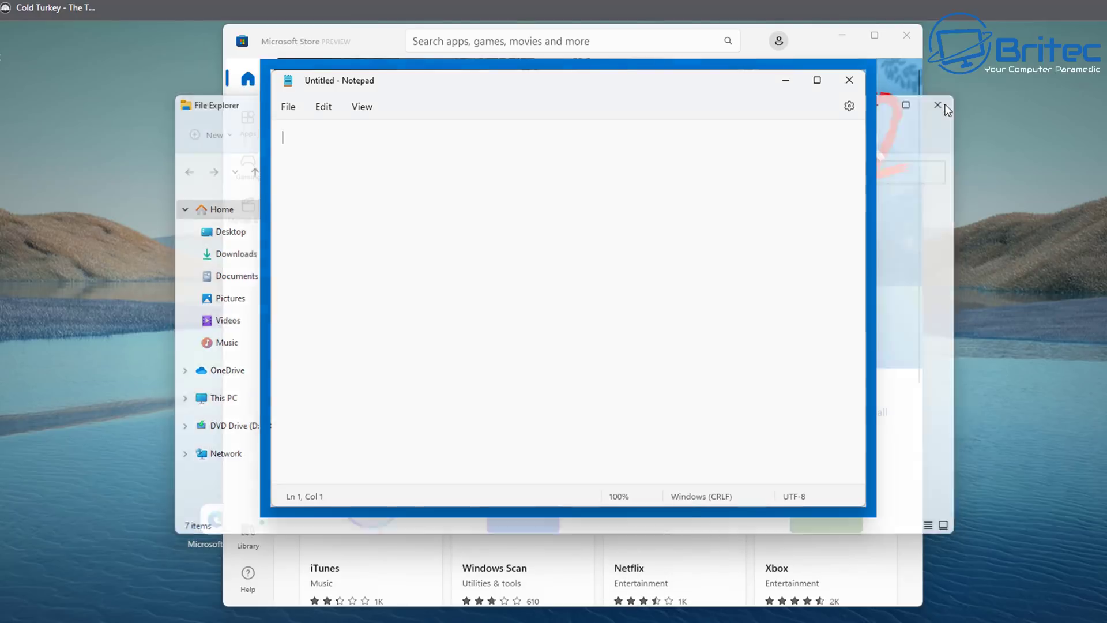
pyautogui.click(912, 33)
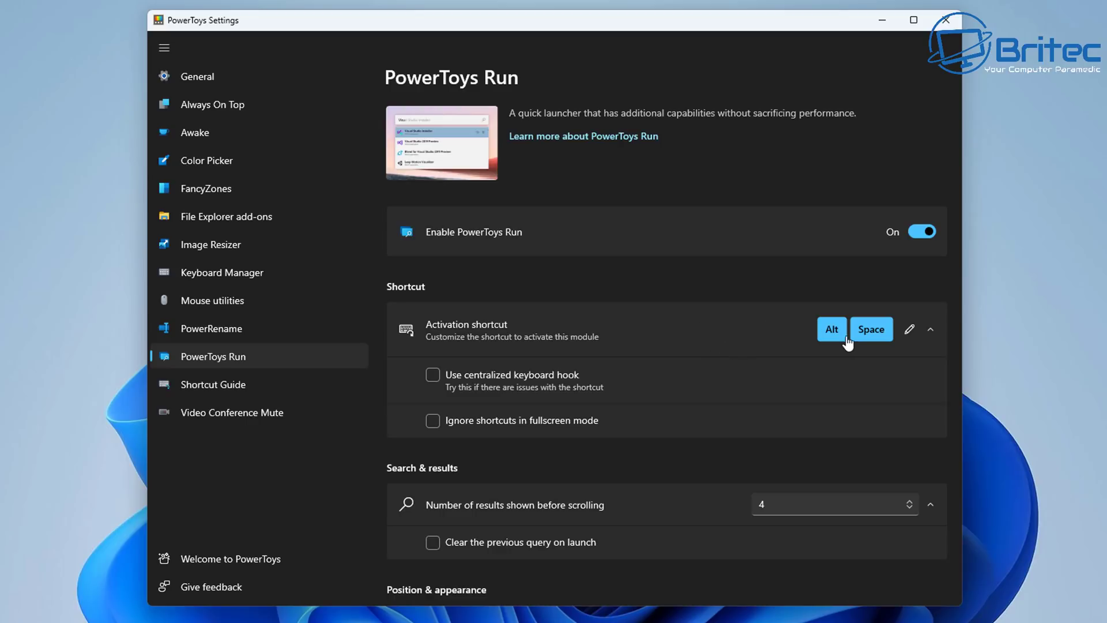
# Minimize PowerToys Settings after noting PowerToys Run's Alt+Space shortcut
pyautogui.click(884, 21)
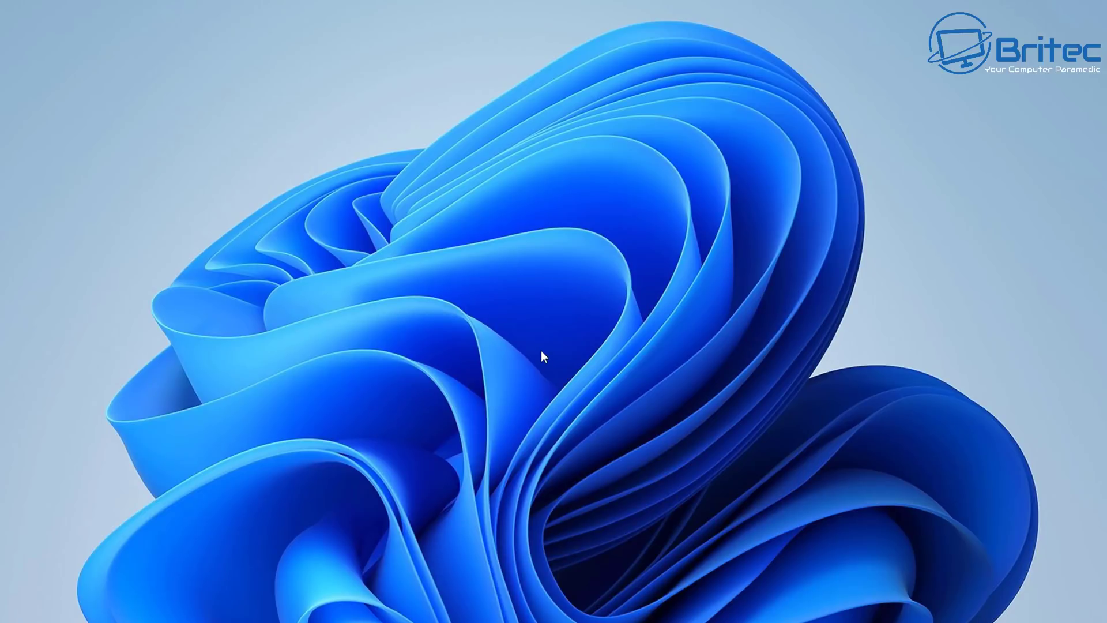
# Open briteccomputers.co.uk through PowerToys Run and dismiss the newsletter popup
pyautogui.hotkey('alt', 'space')
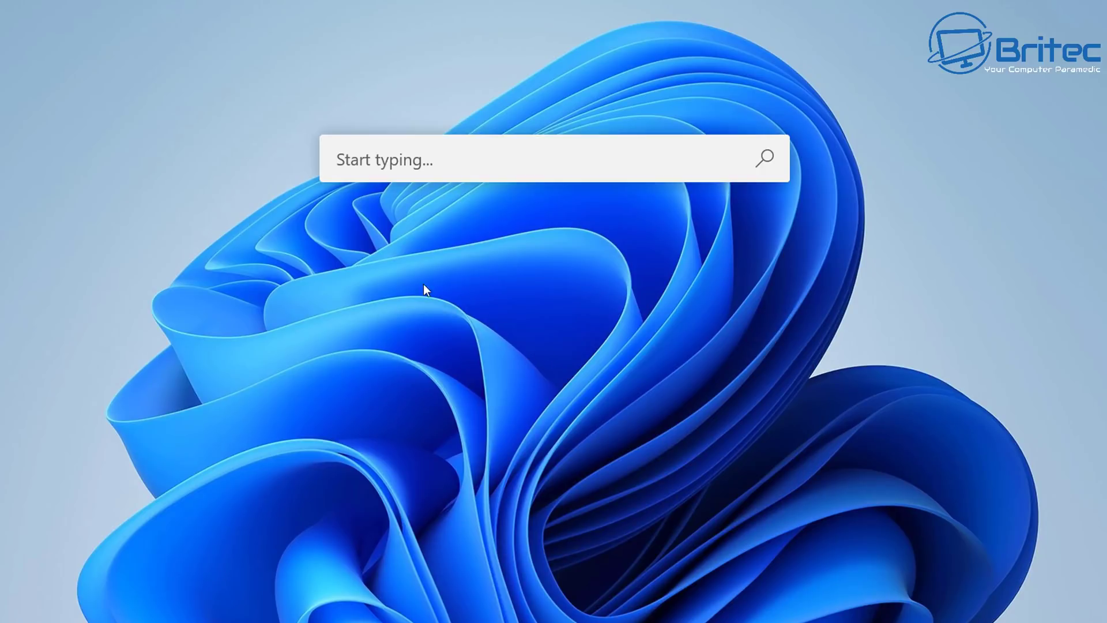
pyautogui.write('br')
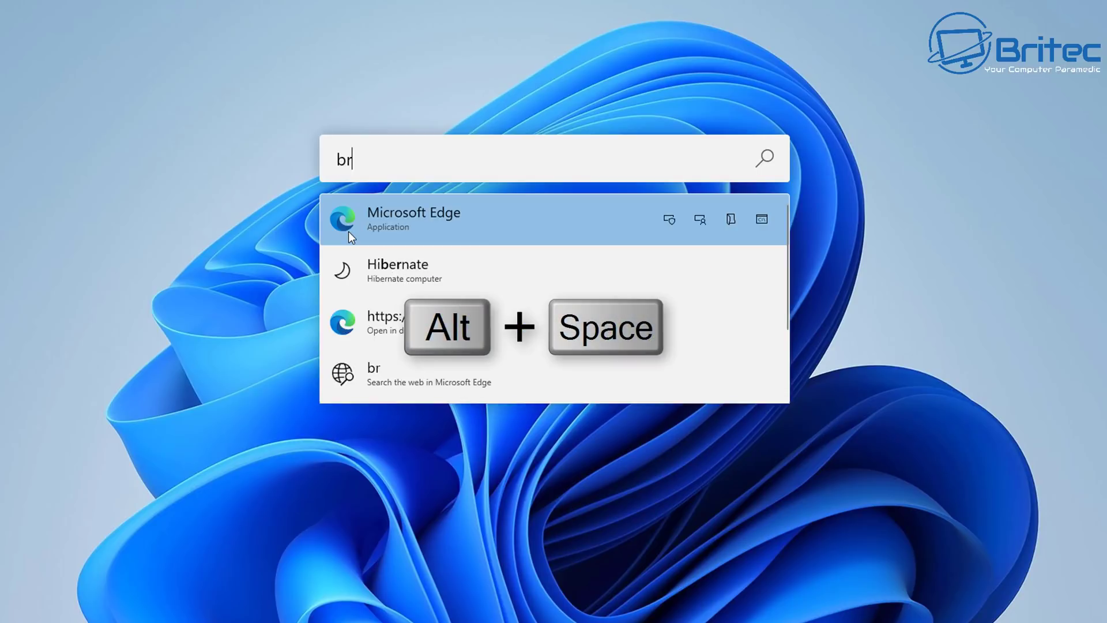
pyautogui.write('iteccomput')
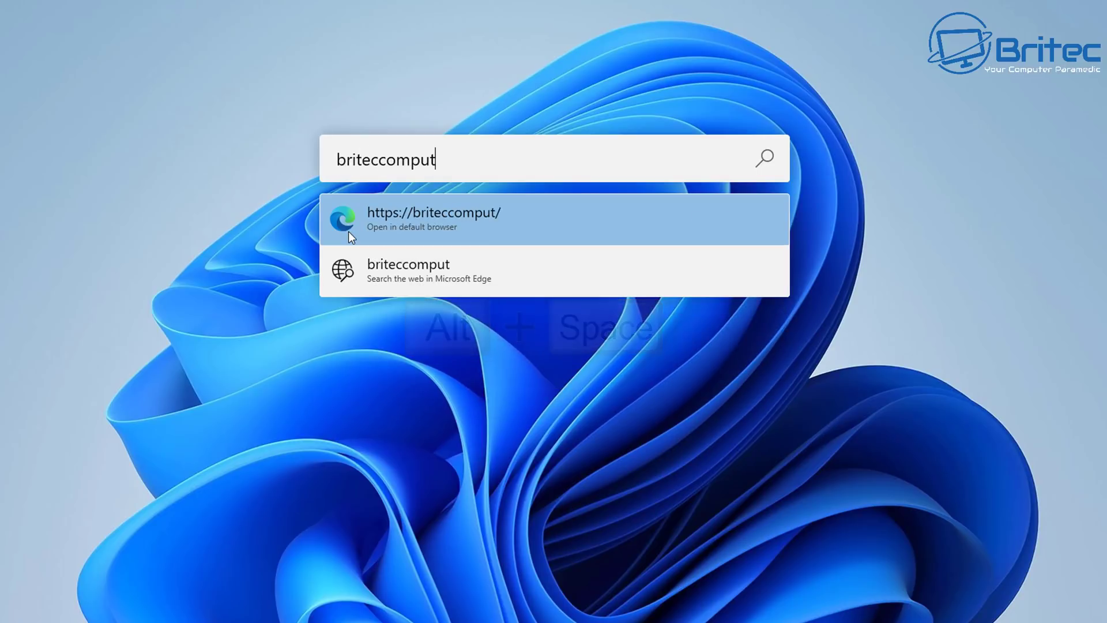
pyautogui.write('ers.co.uk')
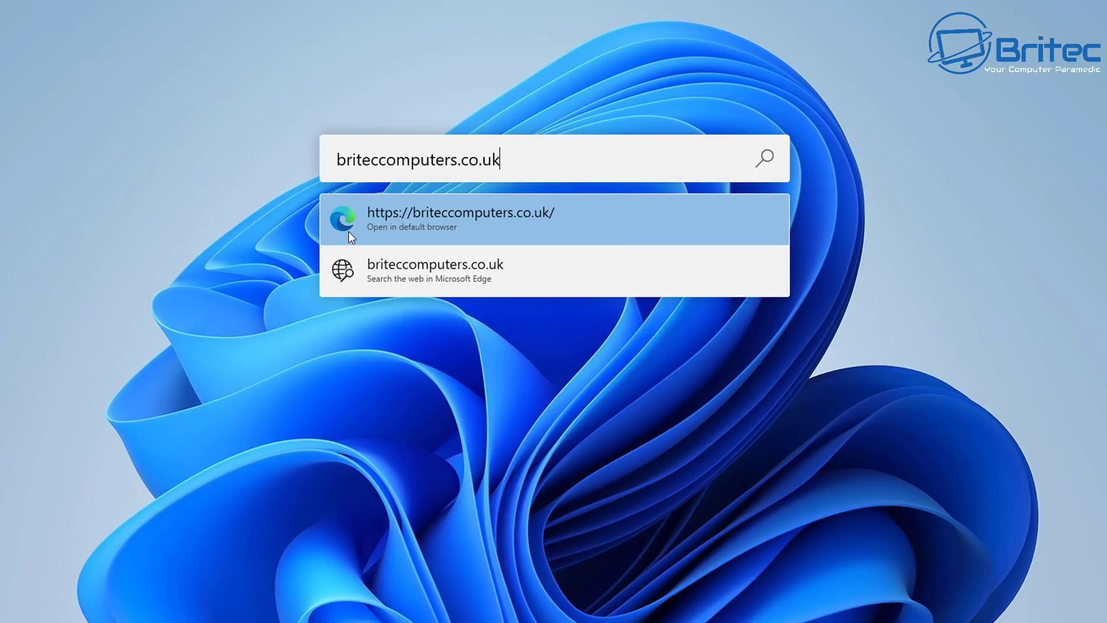
pyautogui.press('Return')
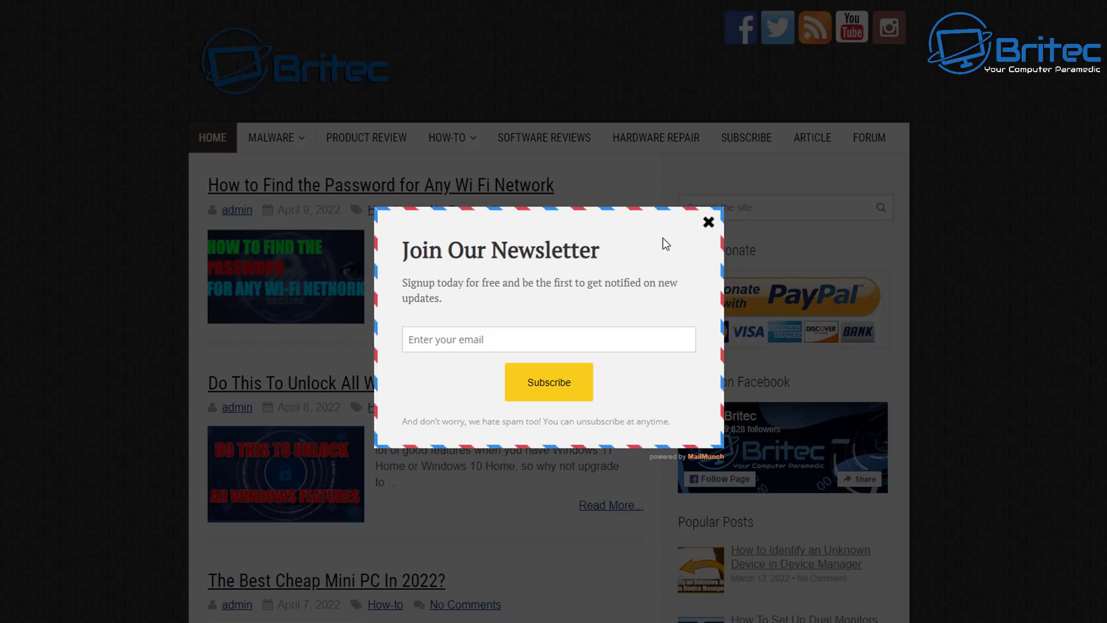
pyautogui.click(709, 223)
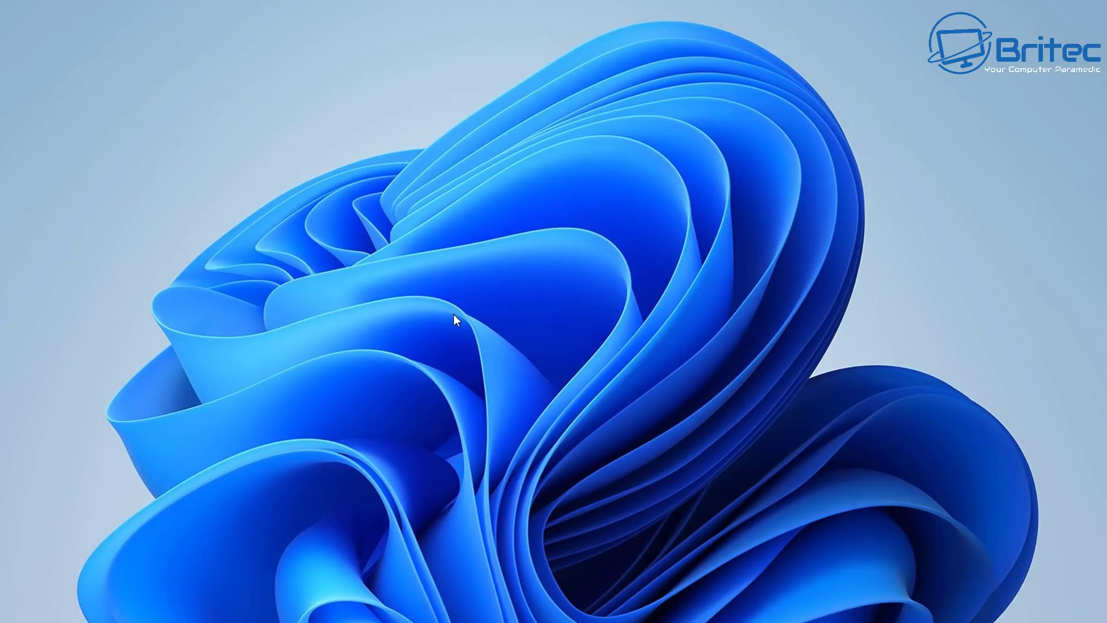
# Search the web for 'britec youtube' from PowerToys Run
pyautogui.hotkey('alt', 'space')
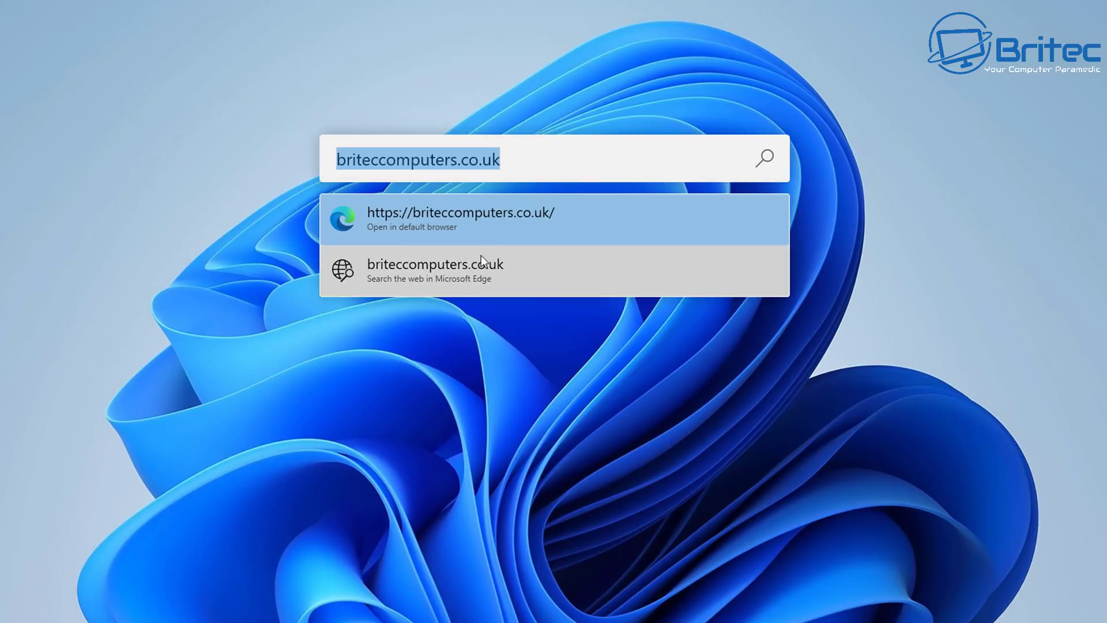
pyautogui.doubleClick(507, 153)
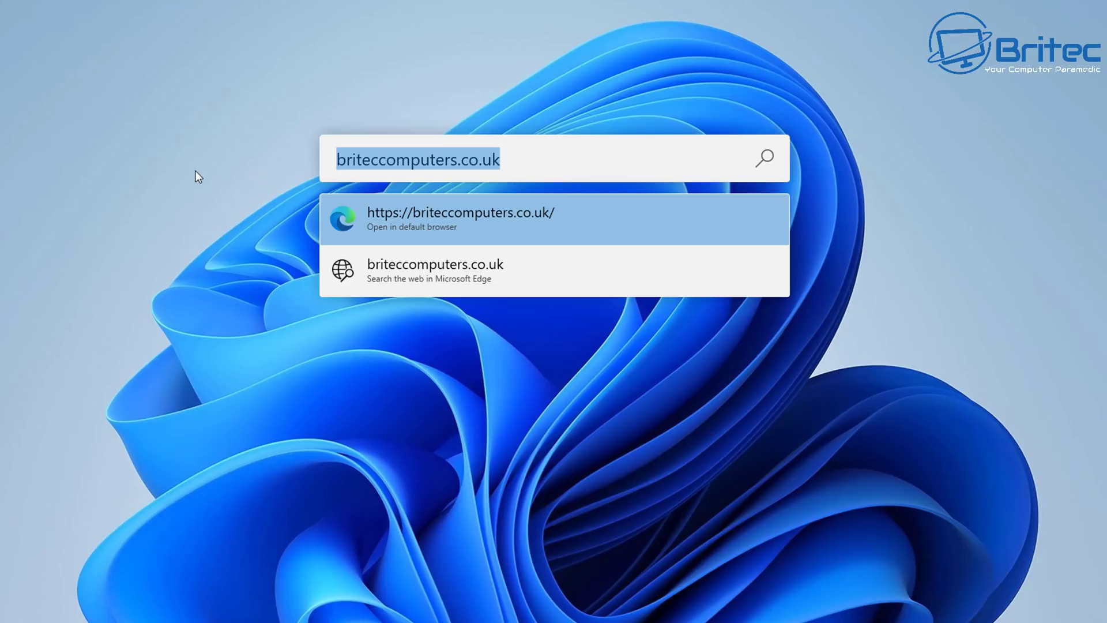
pyautogui.write('brit')
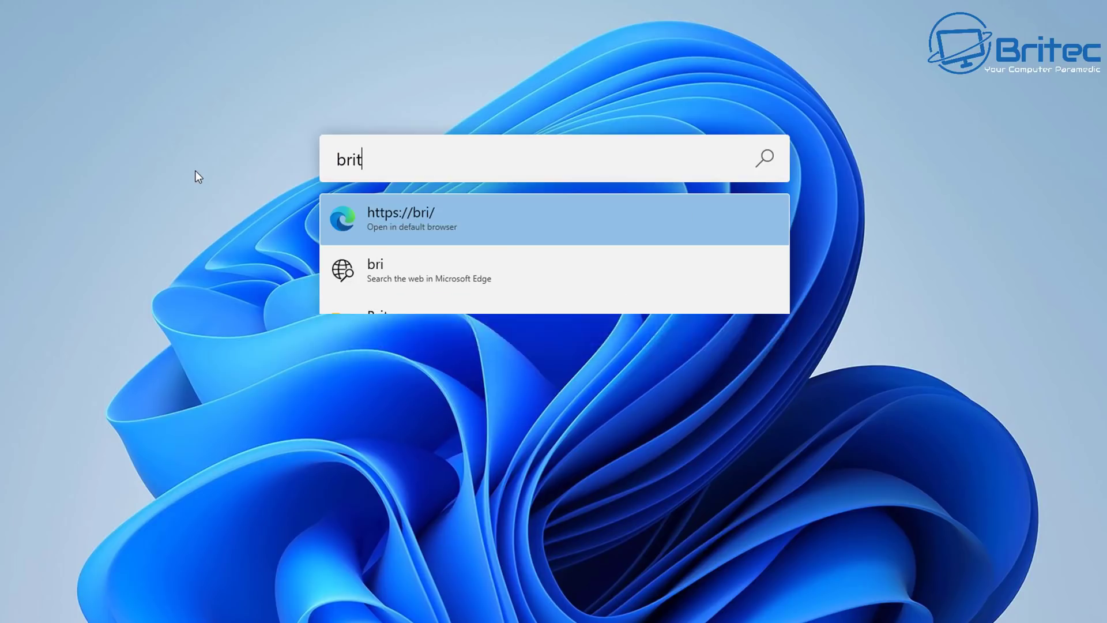
pyautogui.write('ec youtube')
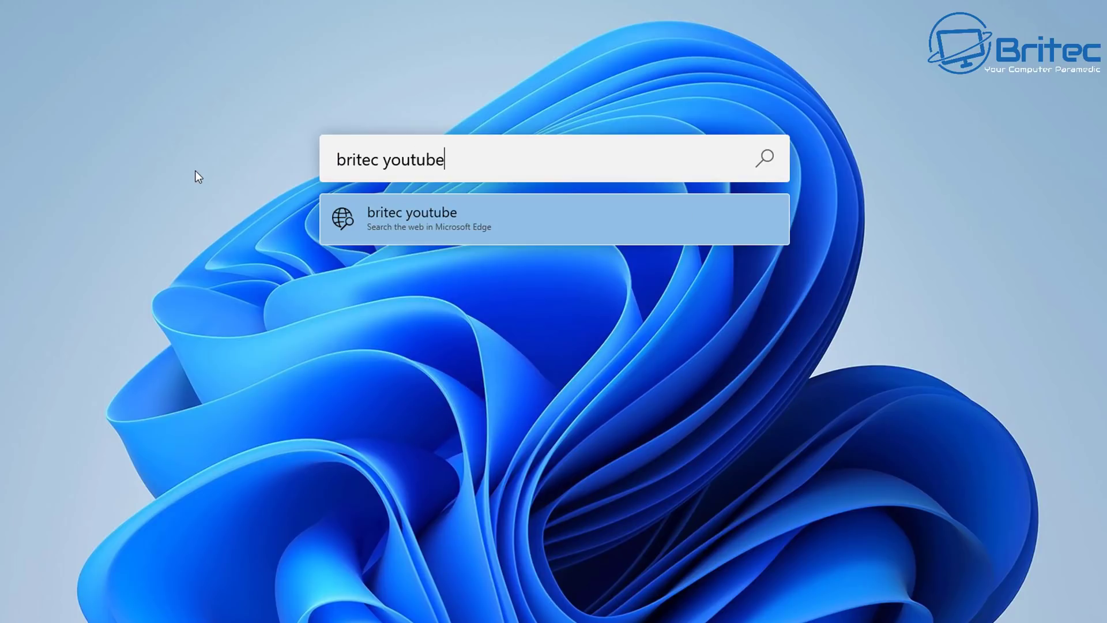
pyautogui.press('Return')
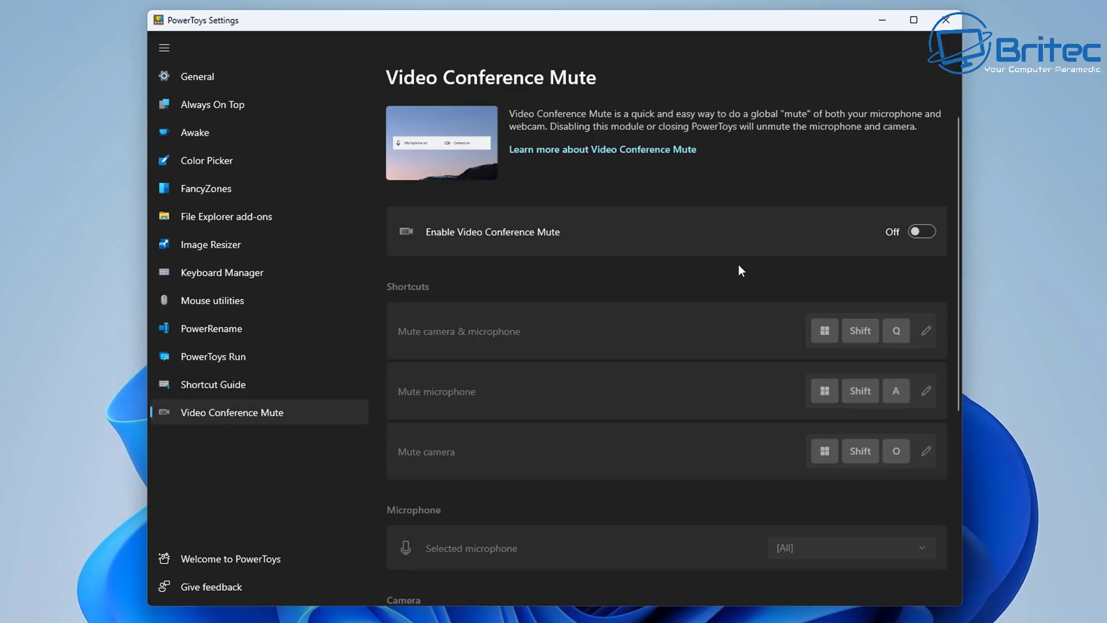
# Switch on Enable Video Conference Mute and review its camera and microphone shortcuts
pyautogui.click(925, 233)
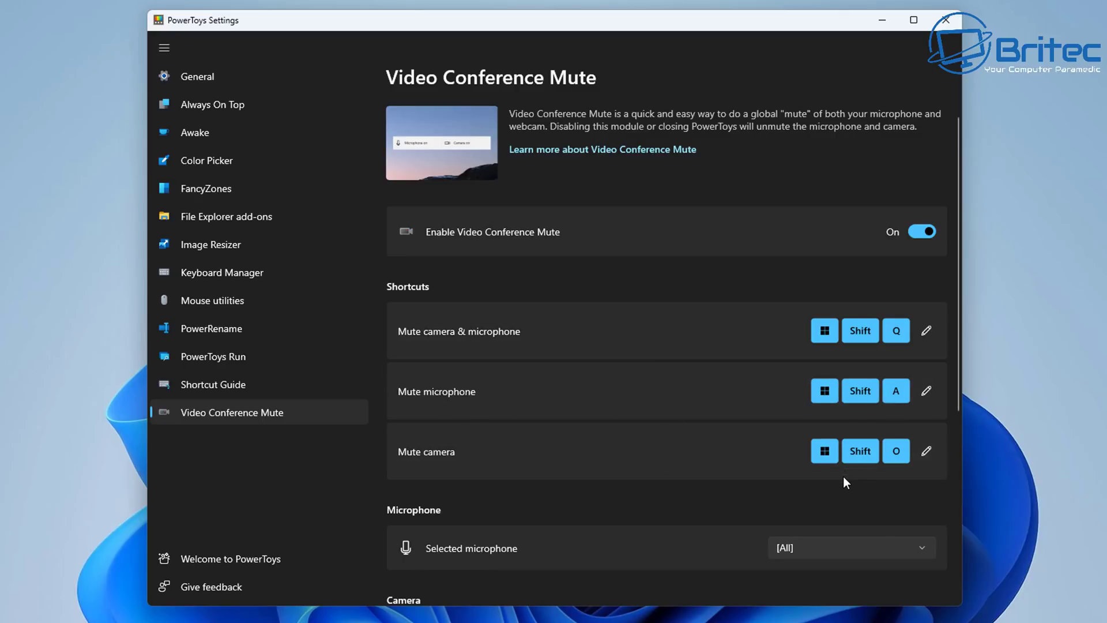
pyautogui.scroll(-3, 846, 482)
pyautogui.scroll(-3, 842, 477)
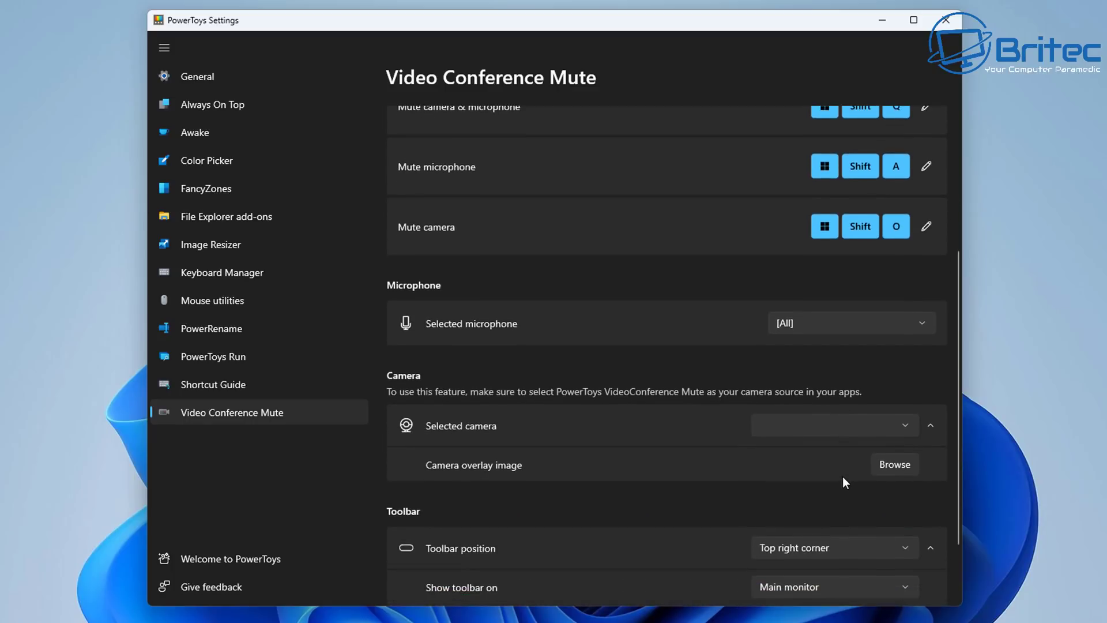
pyautogui.scroll(6, 843, 482)
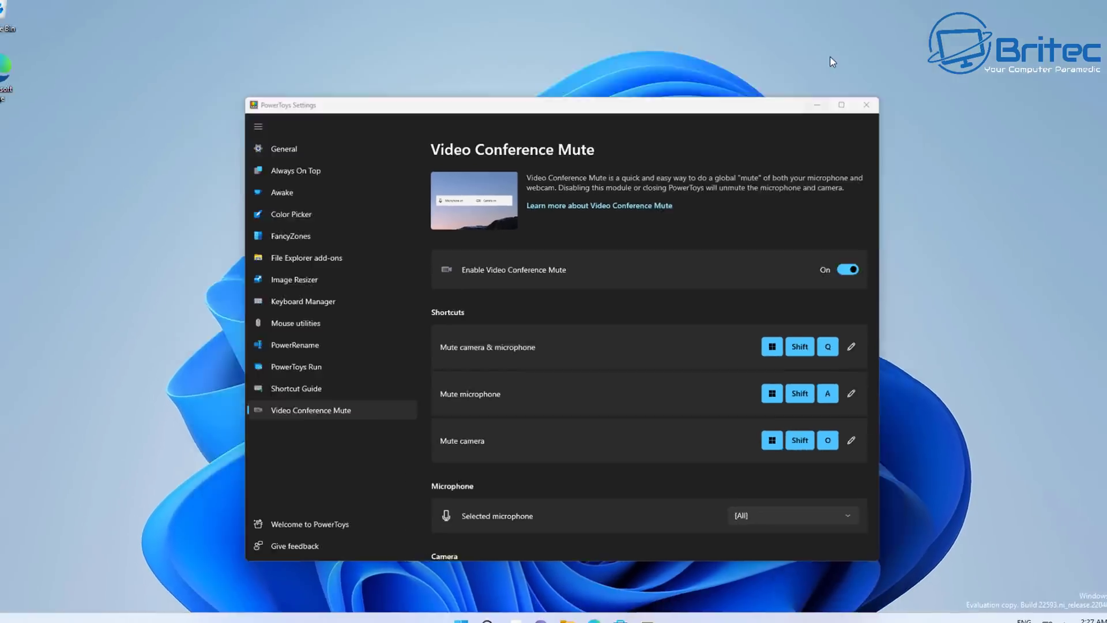
# Set Find My Mouse's activation method to Shake mouse and review the Mouse utilities options
pyautogui.click(882, 21)
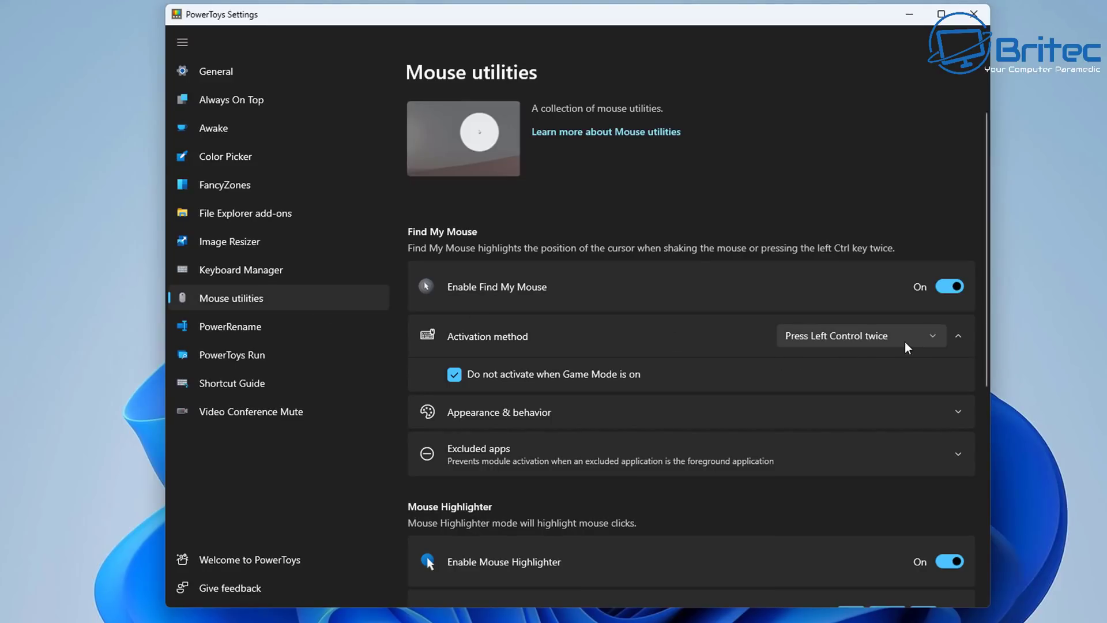
pyautogui.click(931, 337)
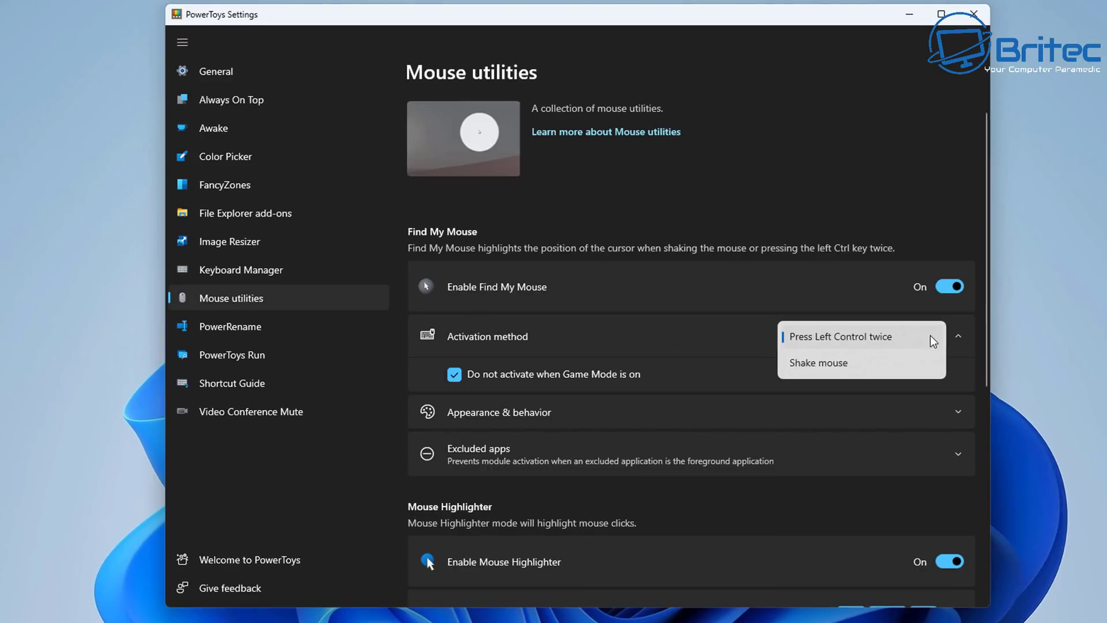
pyautogui.click(827, 364)
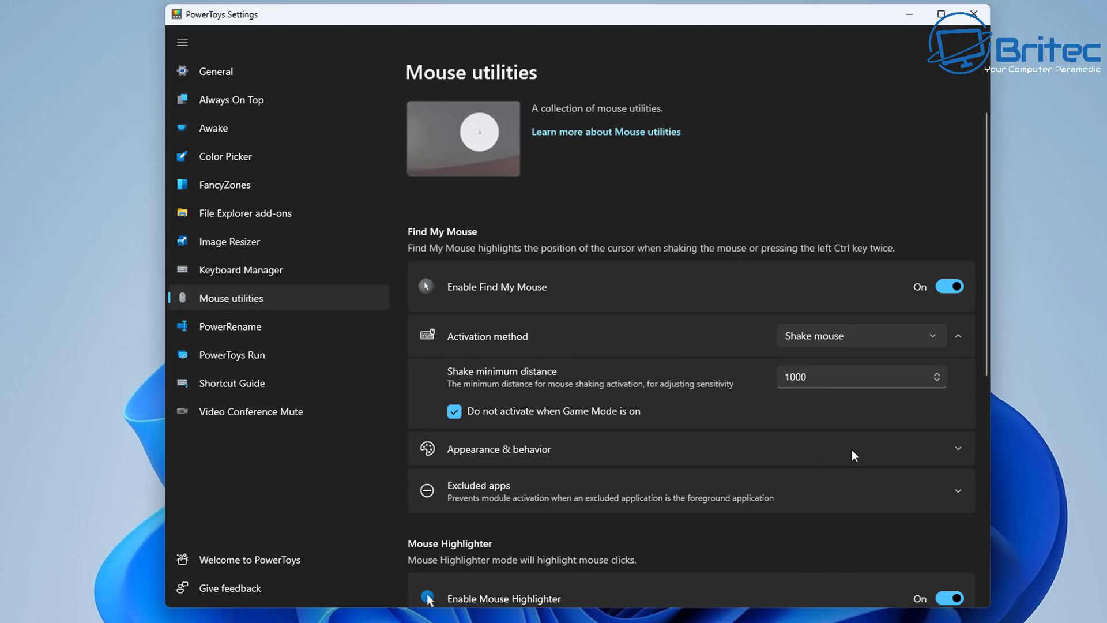
pyautogui.scroll(-3, 853, 451)
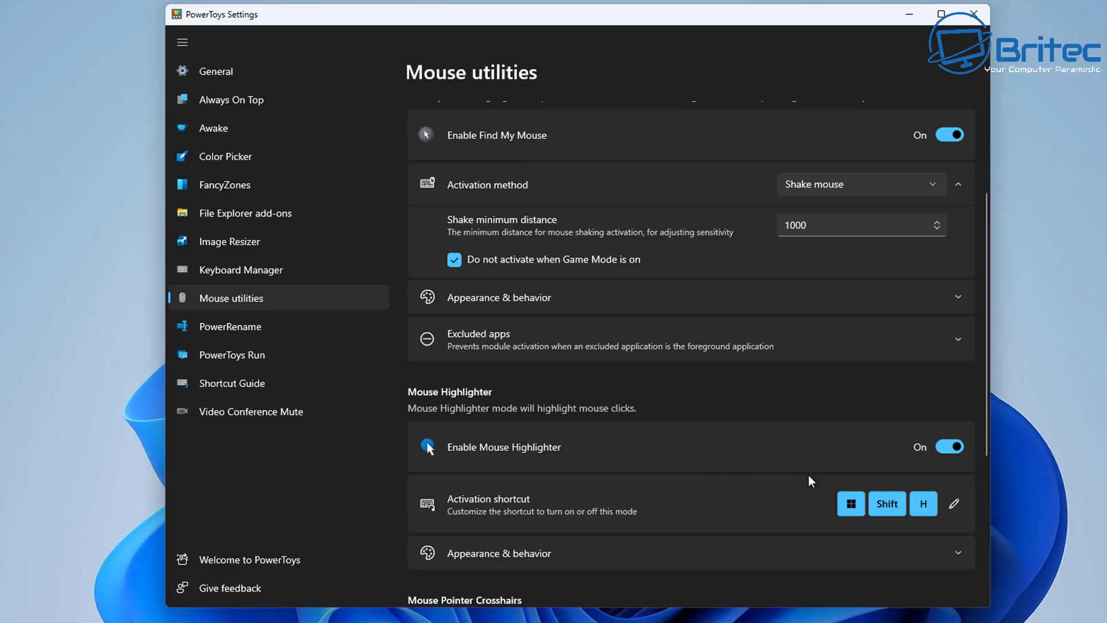
pyautogui.scroll(-2, 873, 468)
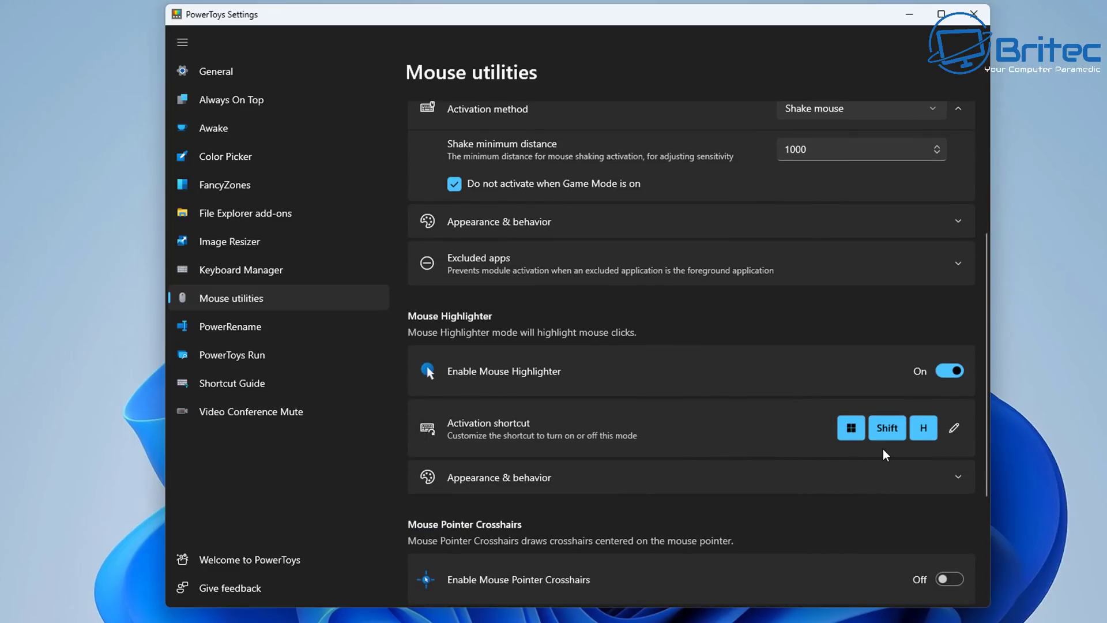
pyautogui.scroll(-3, 884, 451)
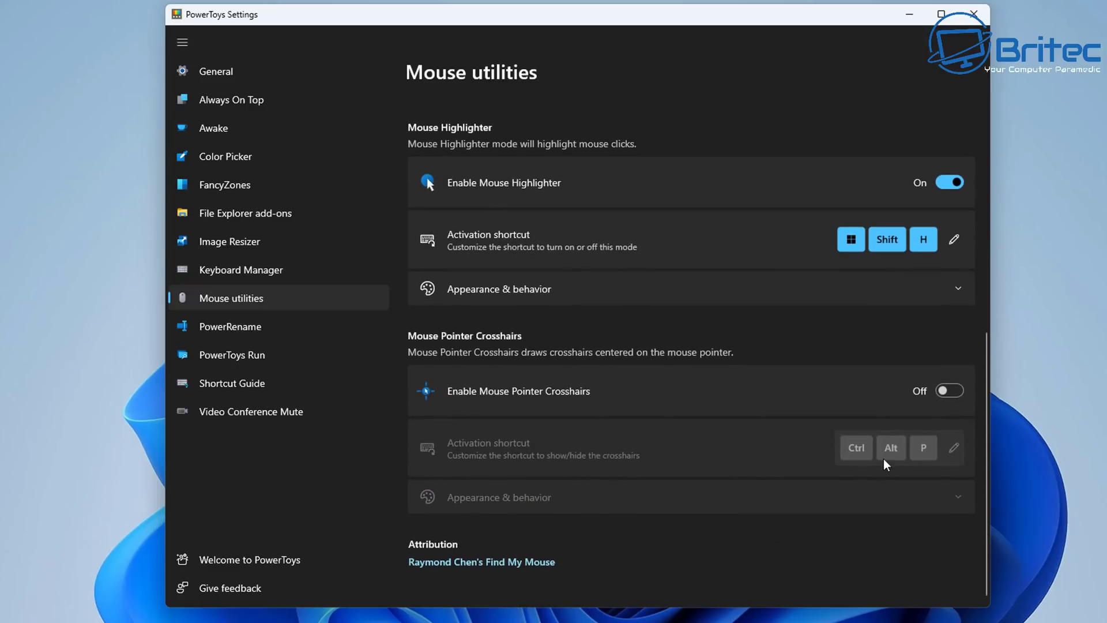
pyautogui.click(952, 391)
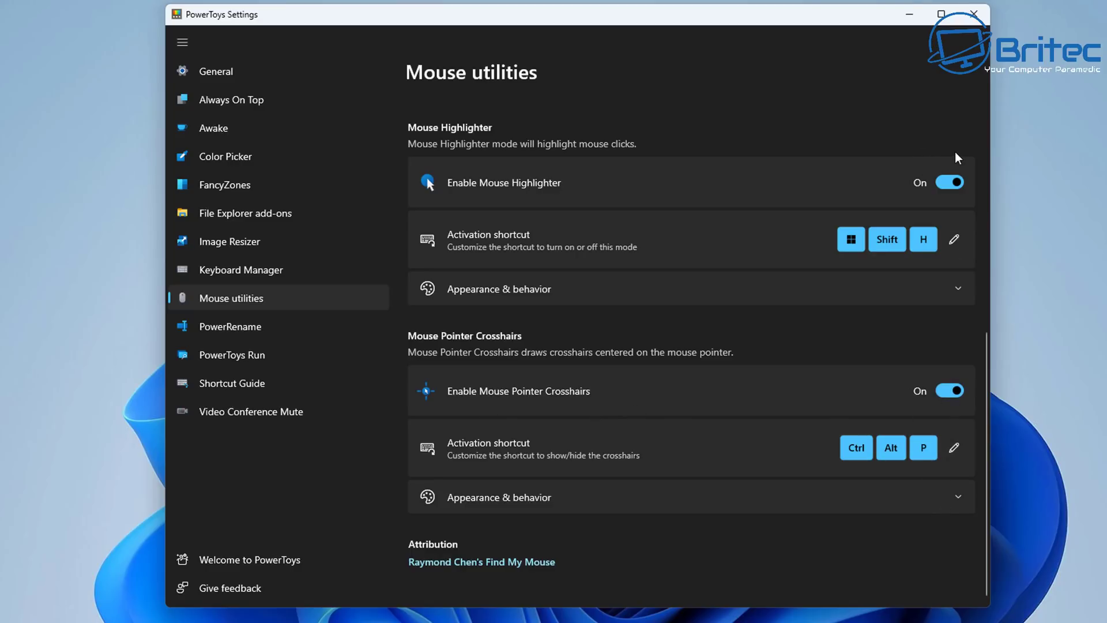
pyautogui.press('ctrl')
pyautogui.press('ctrl')
pyautogui.hotkey('ctrl', 'alt', 'p')
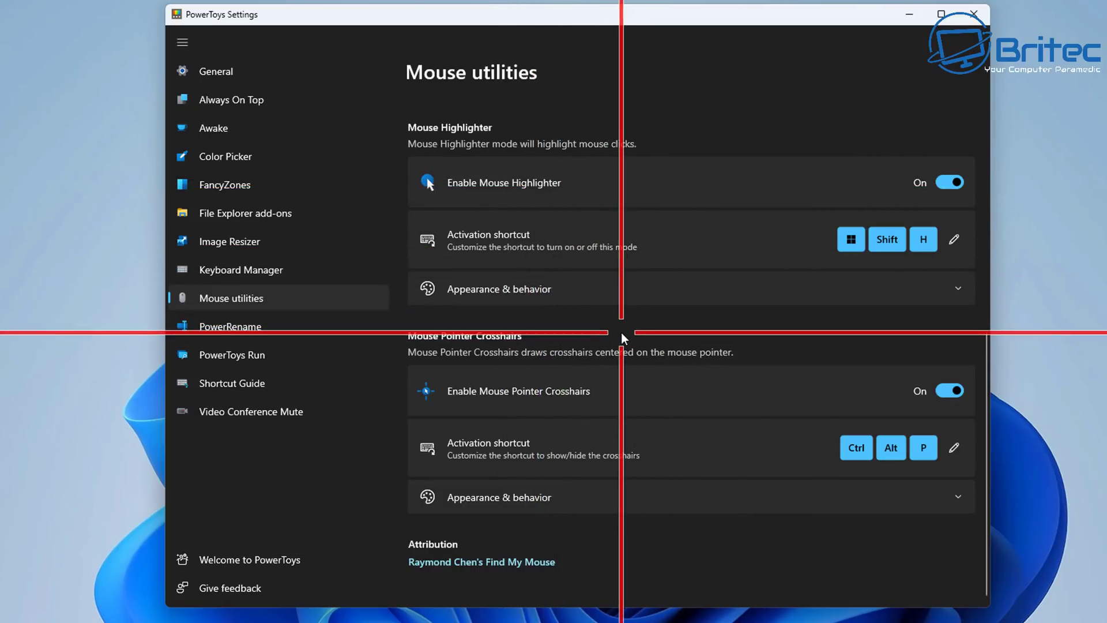
pyautogui.hotkey('ctrl', 'alt', 'p')
pyautogui.scroll(1, 597, 361)
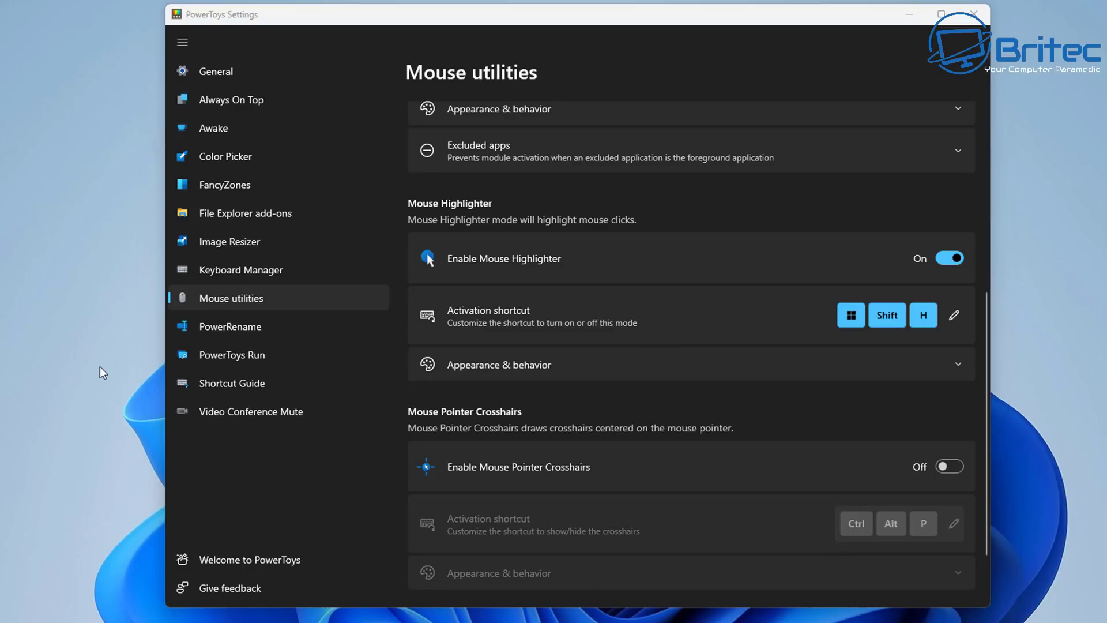
# Demonstrate click highlights on the desktop, then expand Find My Mouse's Appearance & behavior
pyautogui.click(7, 299)
pyautogui.click(641, 300)
pyautogui.click(705, 220)
pyautogui.click(800, 110)
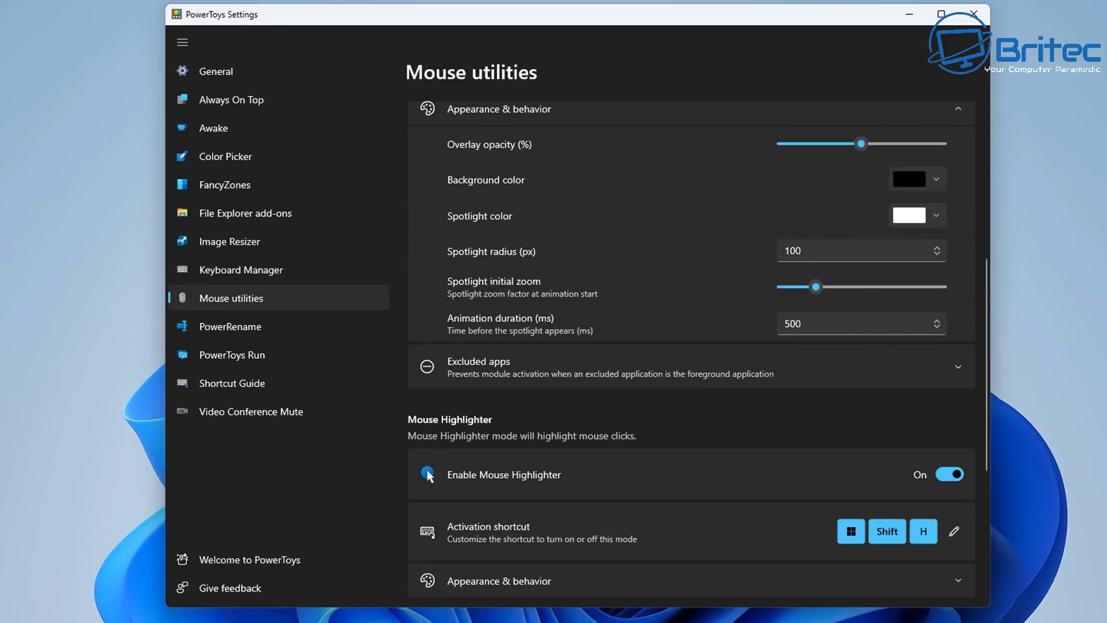
# Visit General, return to Mouse utilities and expand Mouse Highlighter's Appearance & behavior
pyautogui.click(225, 72)
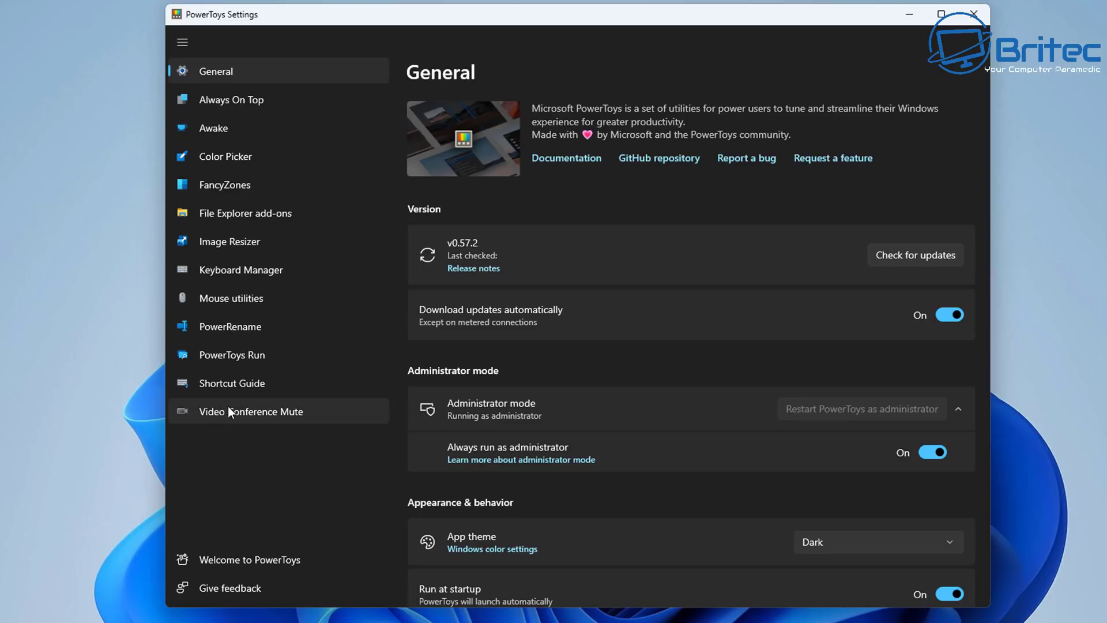
pyautogui.click(238, 298)
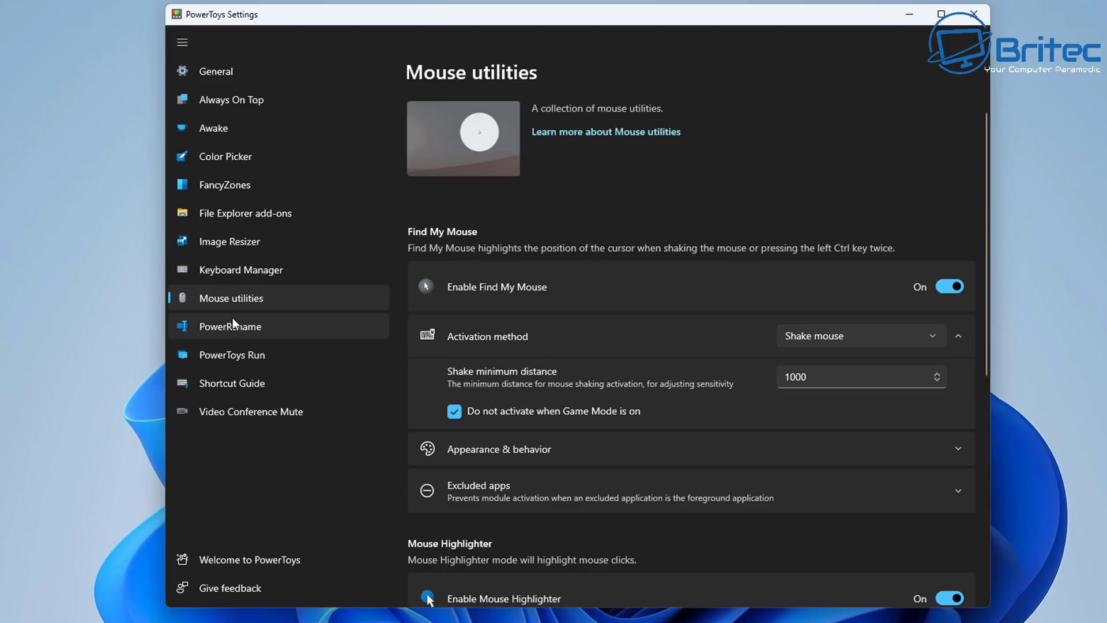
pyautogui.scroll(-3, 412, 416)
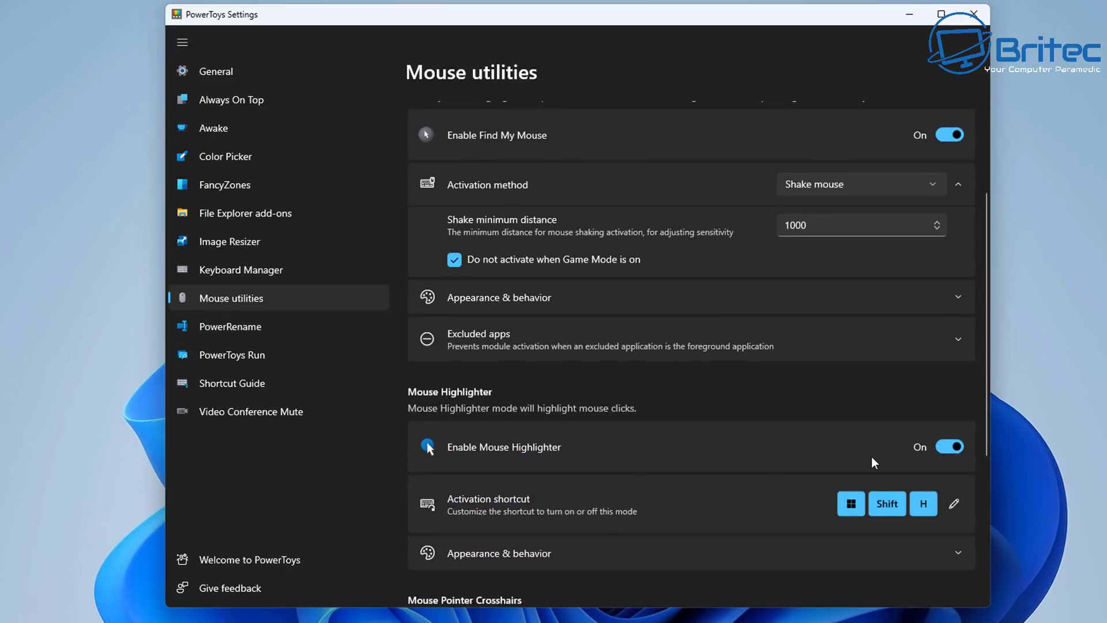
pyautogui.scroll(-3, 939, 514)
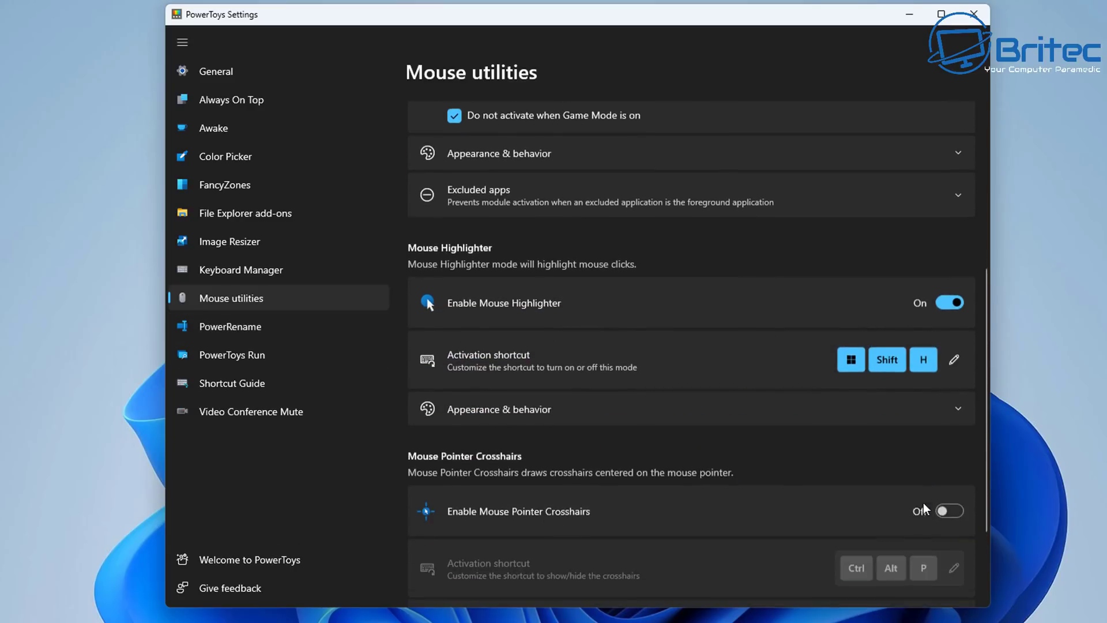
pyautogui.click(955, 398)
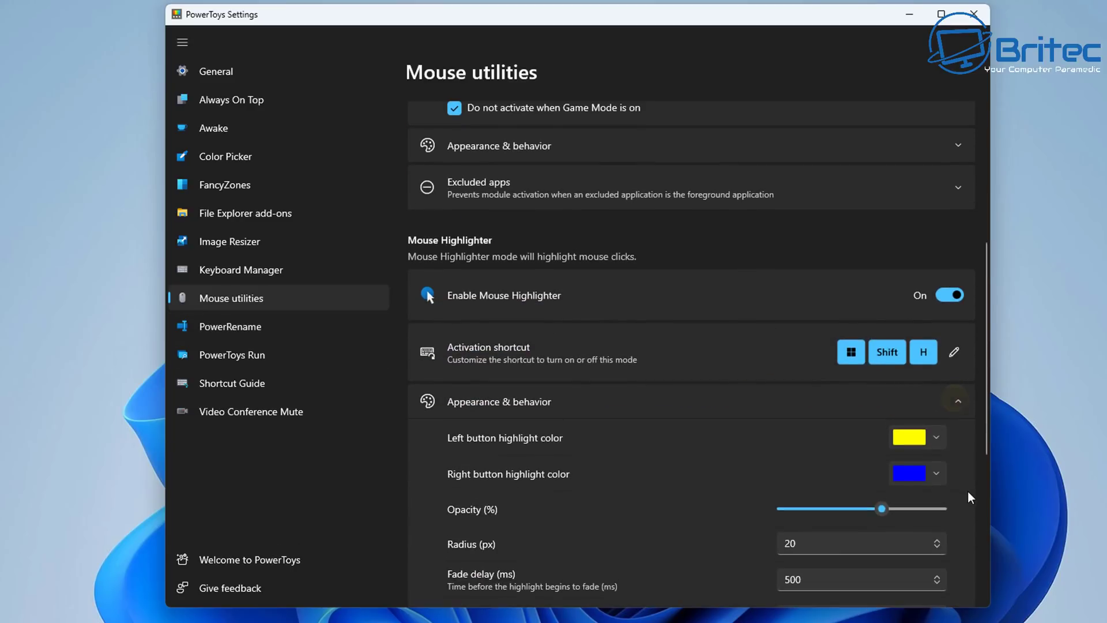
pyautogui.scroll(-3, 966, 491)
pyautogui.click(935, 286)
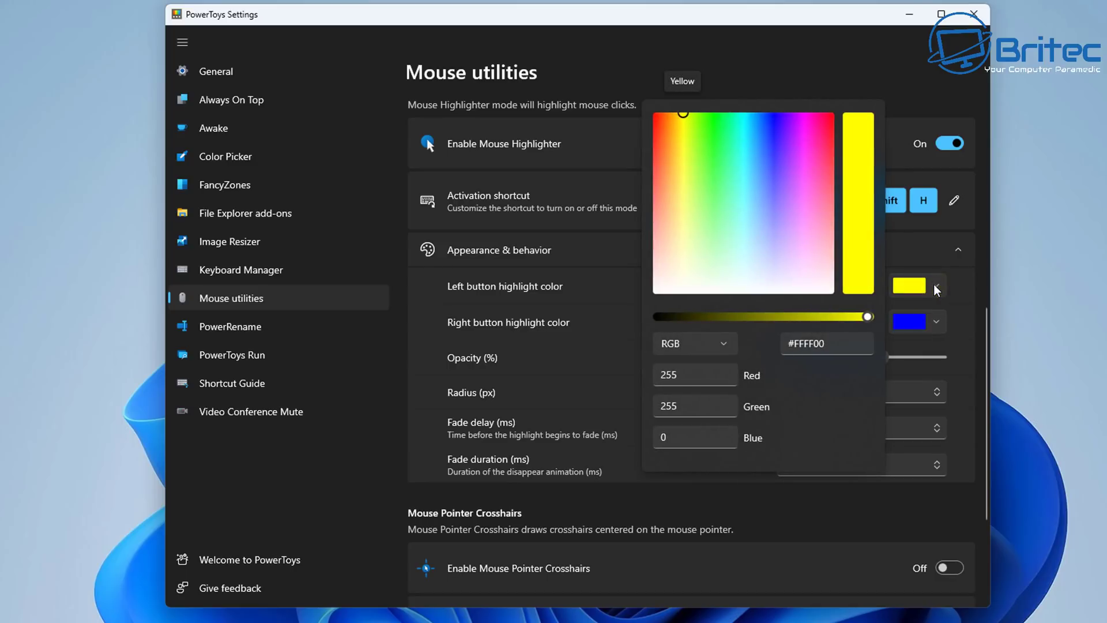
pyautogui.click(936, 289)
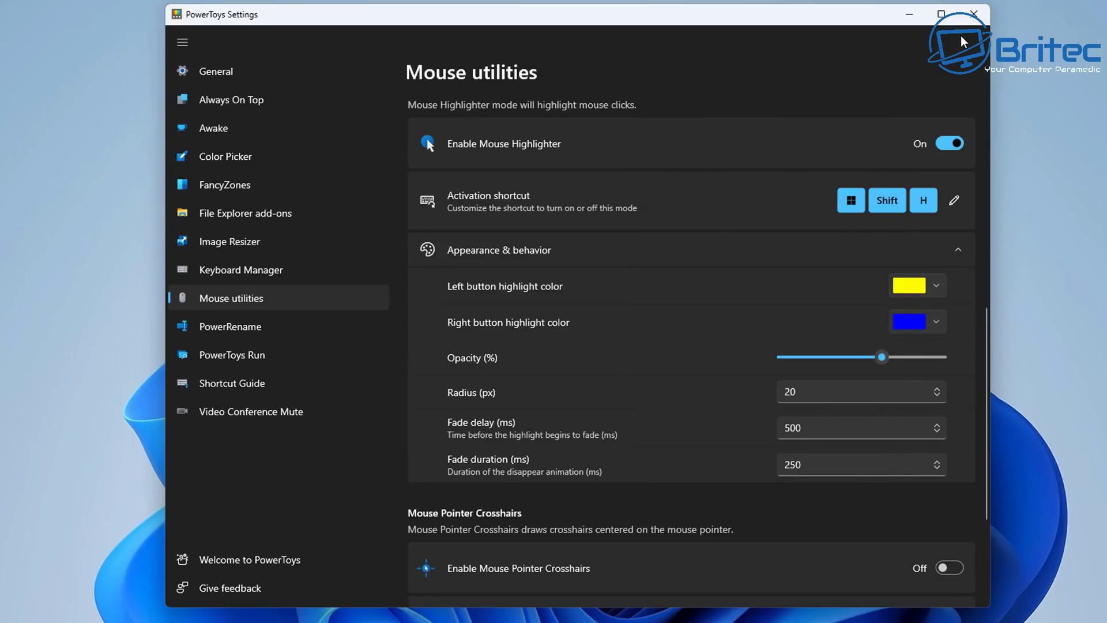
pyautogui.click(266, 451)
# Browse the PowerRename, File Explorer add-ons, FancyZones, Color Picker and Awake settings pages
pyautogui.click(231, 324)
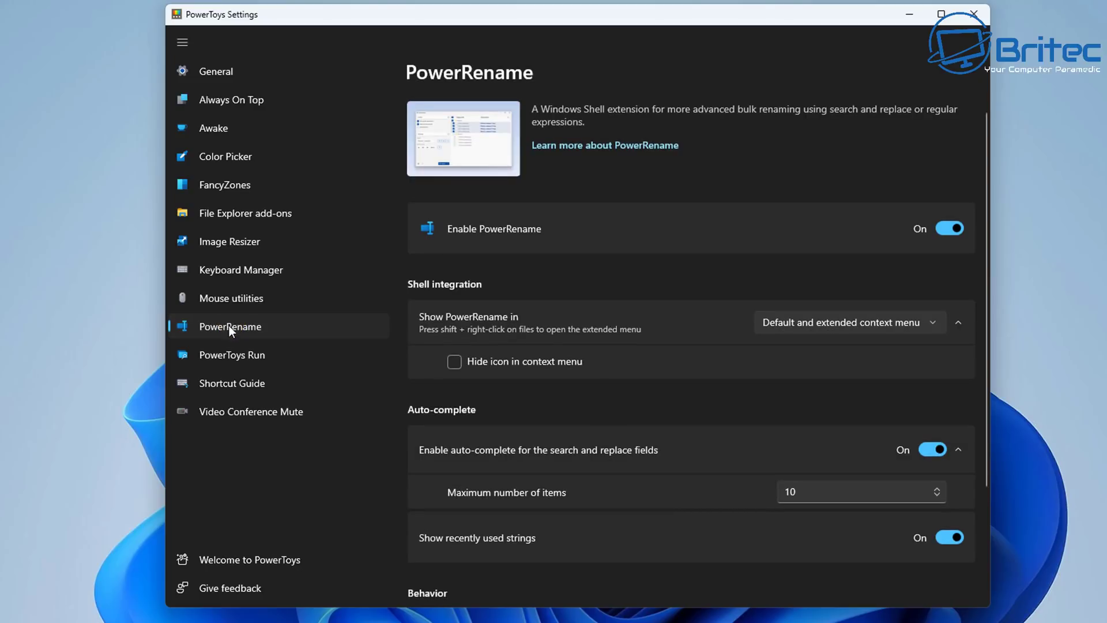
pyautogui.click(226, 215)
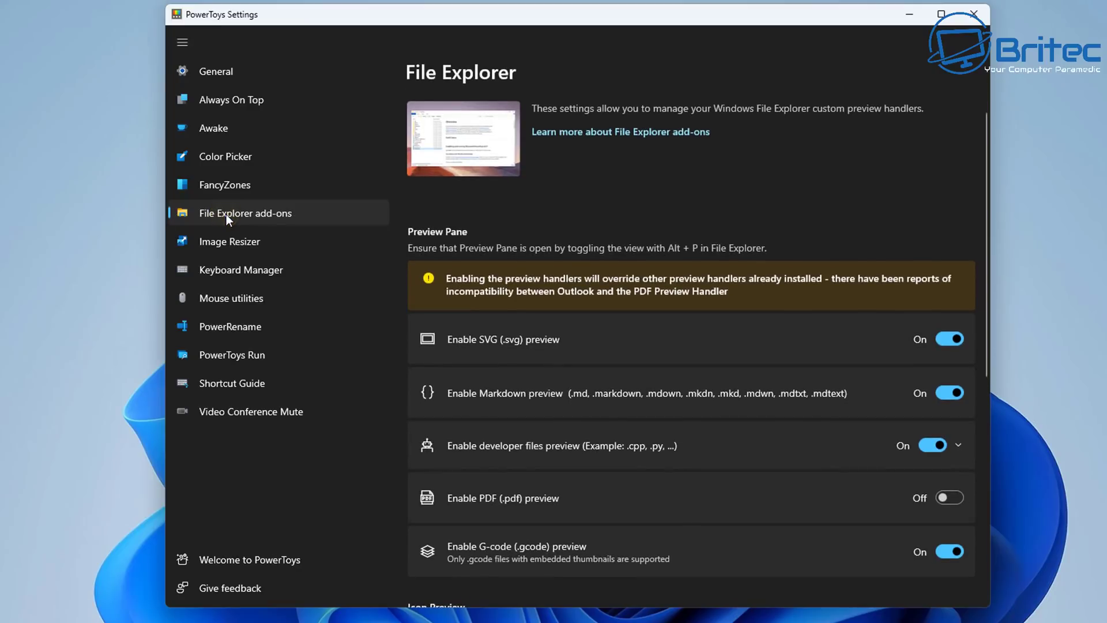
pyautogui.click(230, 185)
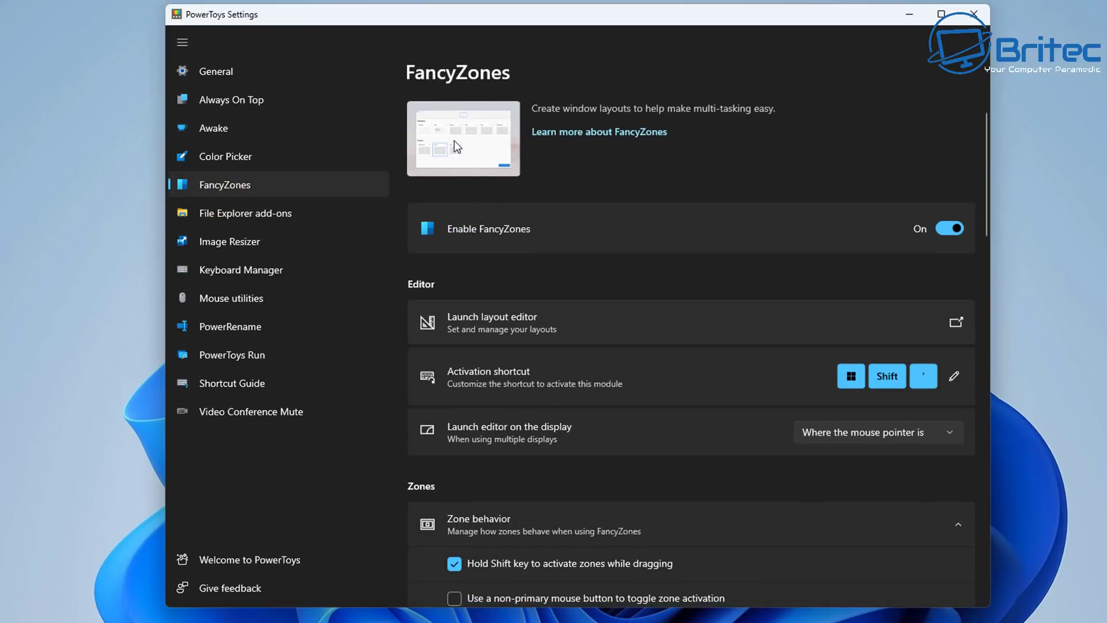
pyautogui.click(221, 156)
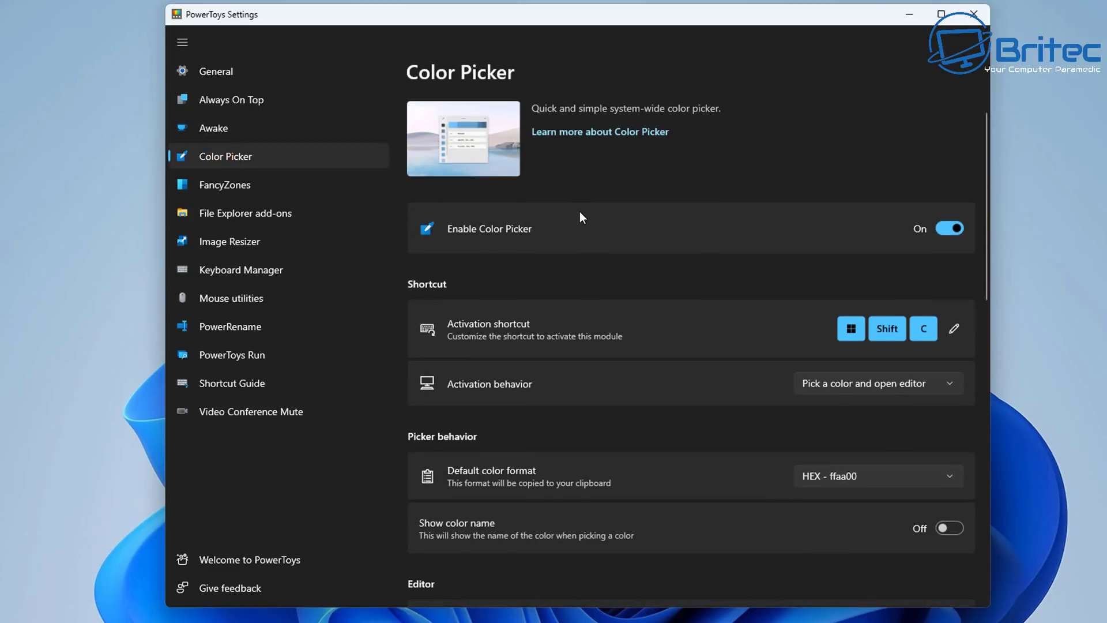
pyautogui.click(220, 128)
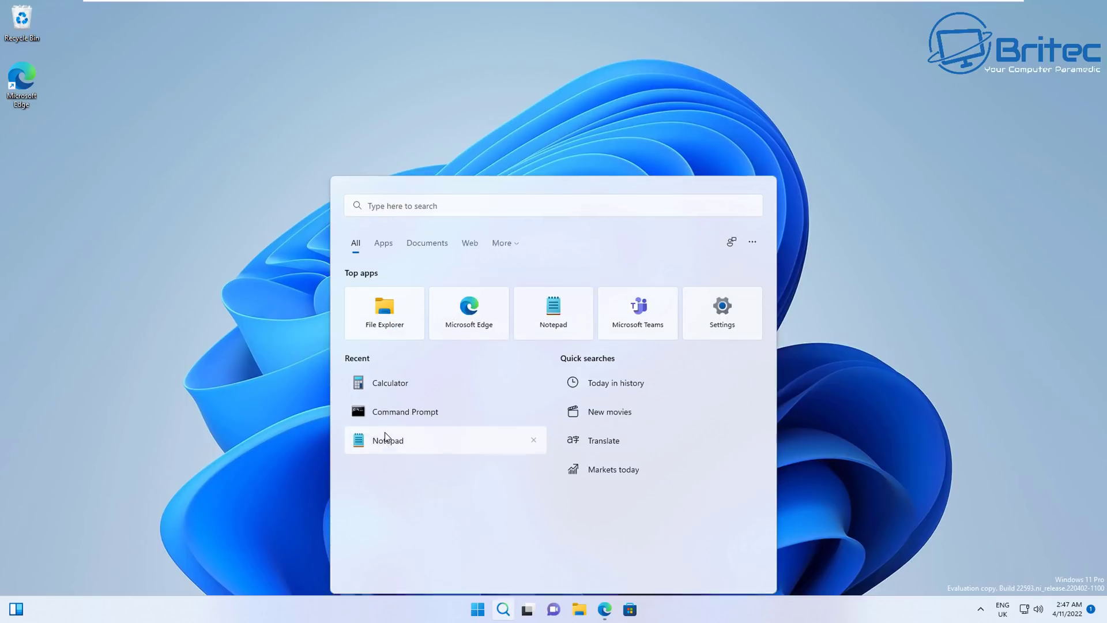
# Launch Notepad, try the Dark and Light themes, then set App theme to Use system setting
pyautogui.click(385, 438)
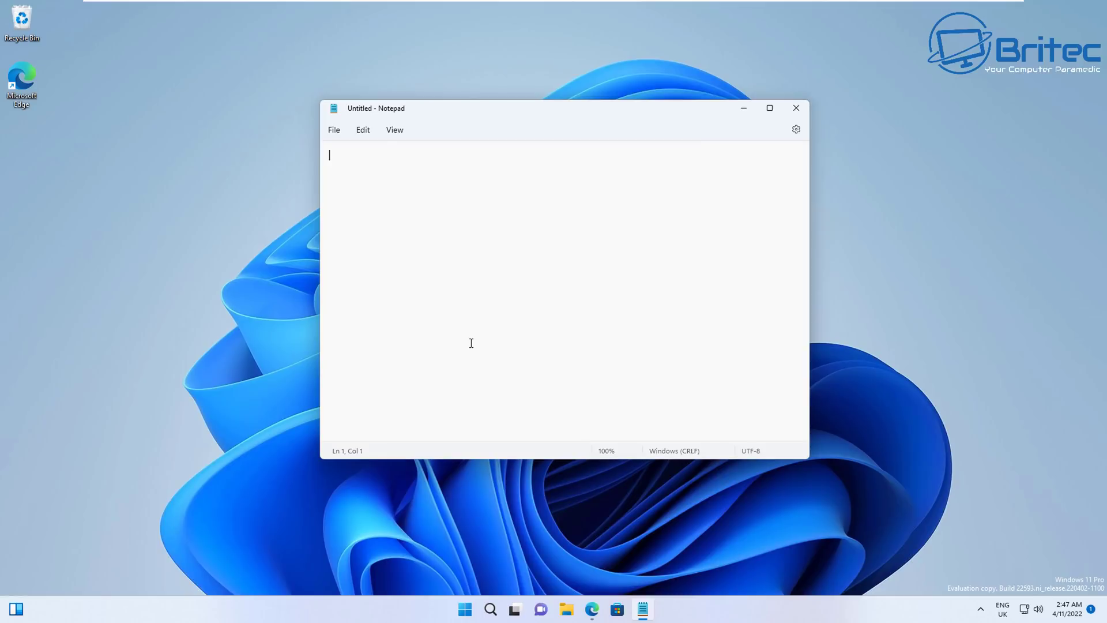
pyautogui.click(796, 129)
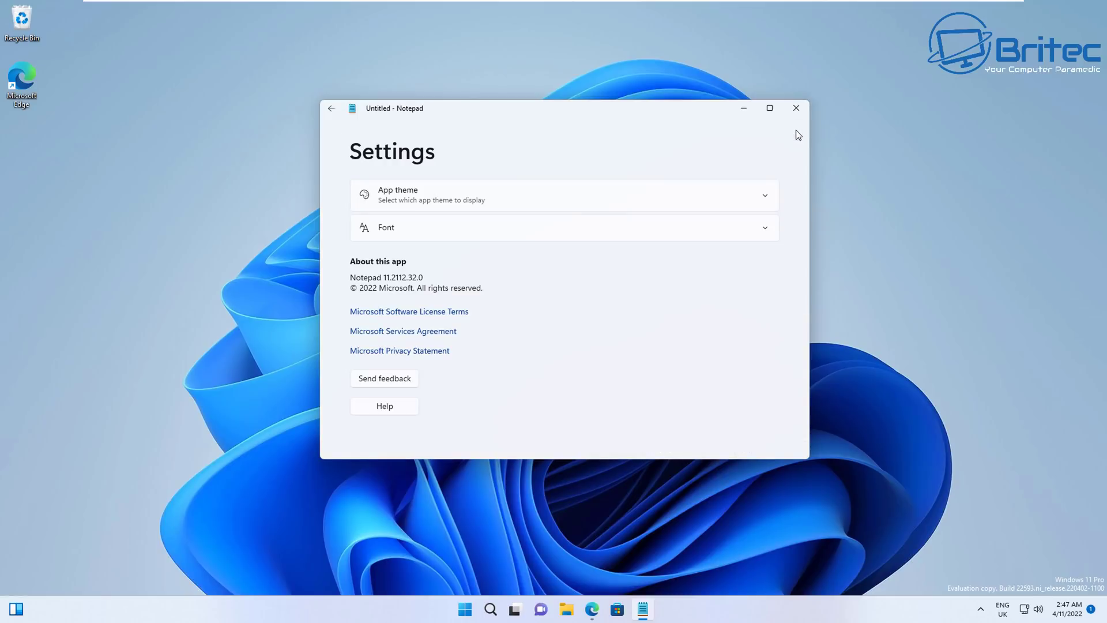
pyautogui.click(463, 191)
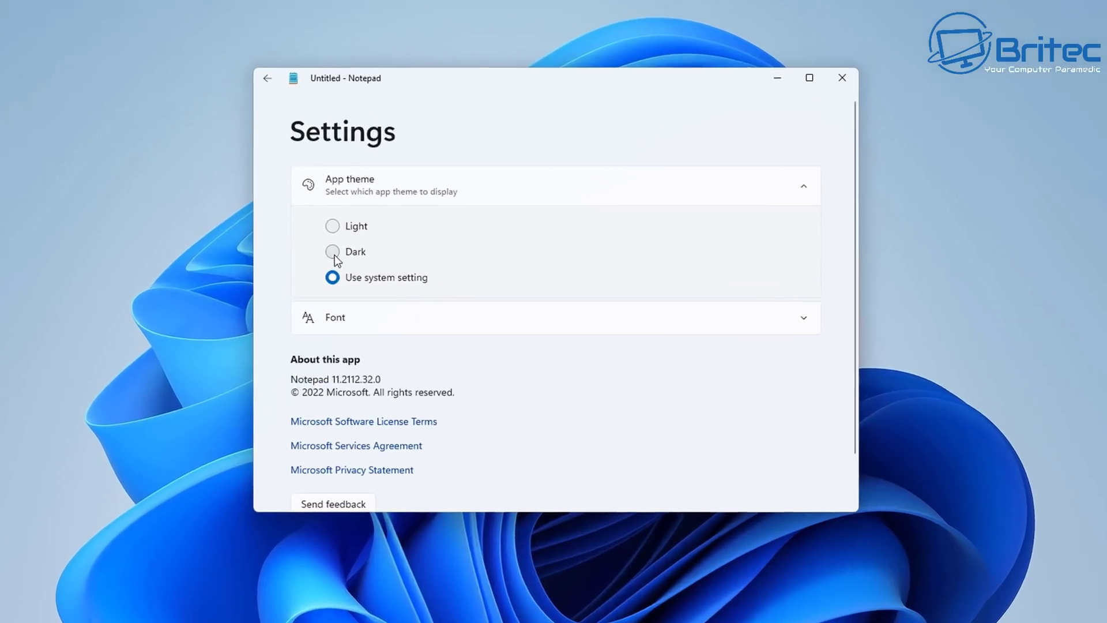
pyautogui.click(383, 241)
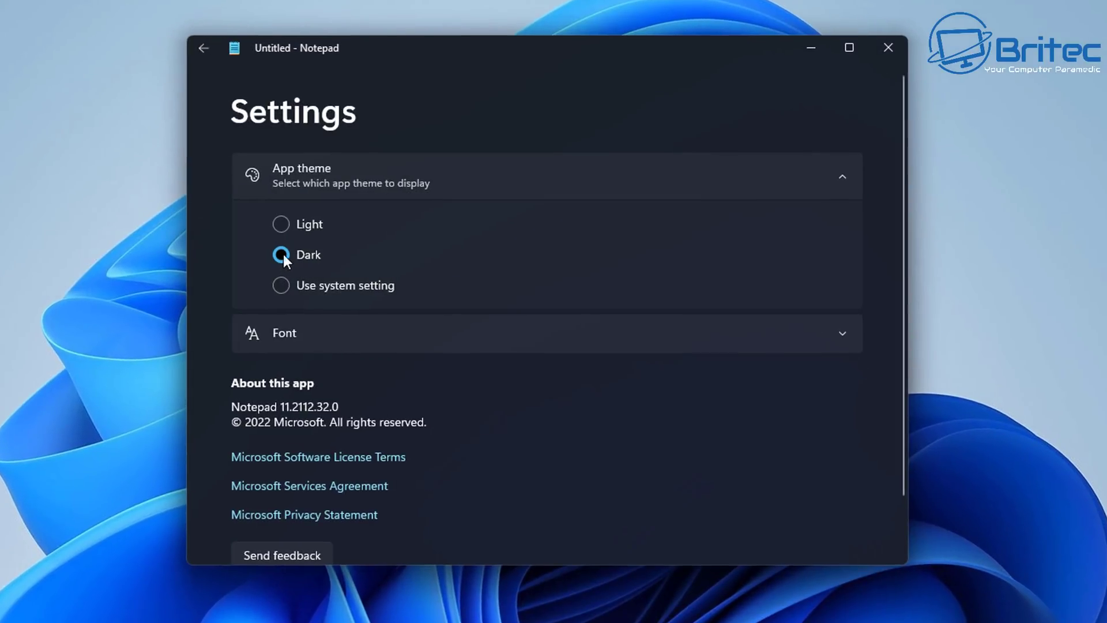
pyautogui.click(281, 224)
pyautogui.click(281, 285)
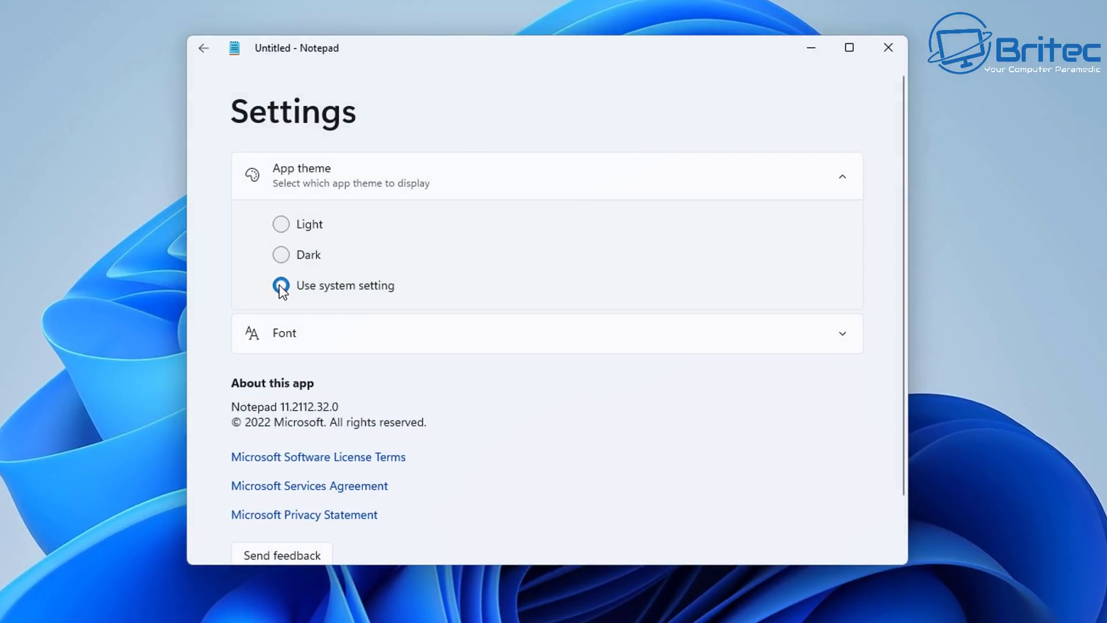
pyautogui.click(202, 50)
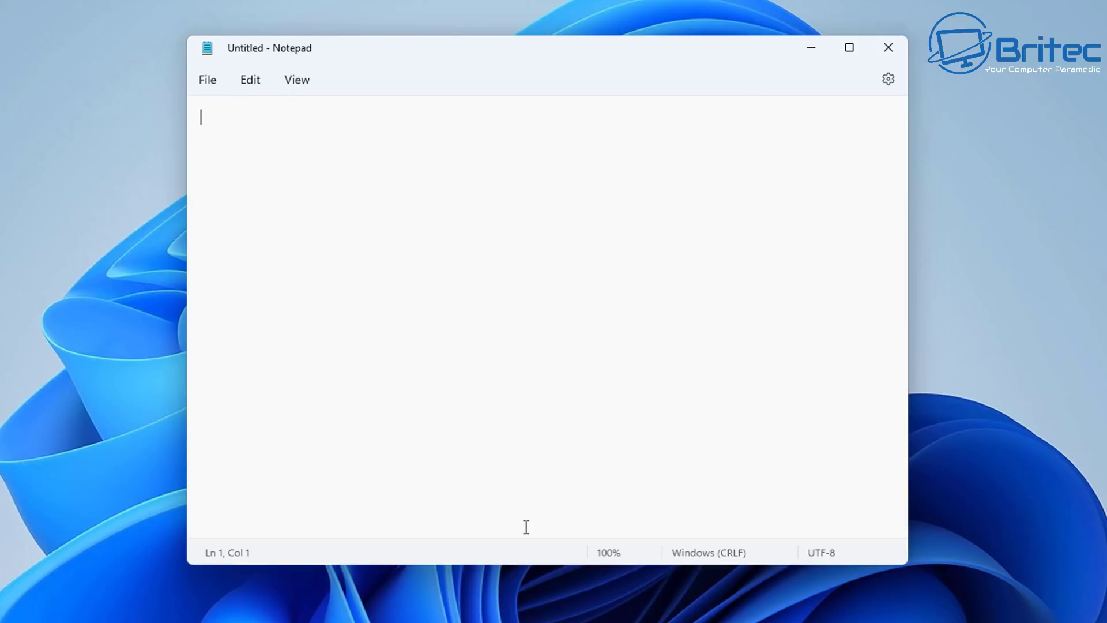
# Dictate the speech-to-text test paragraph into Notepad with Windows voice typing (Win+H)
pyautogui.press('super+h')
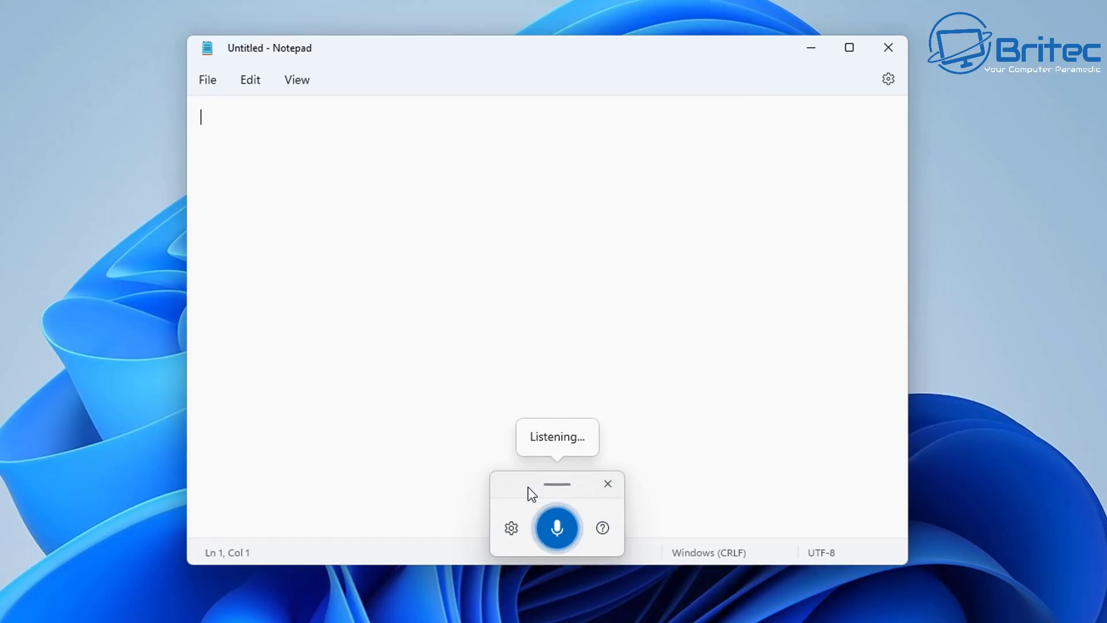
pyautogui.click(556, 531)
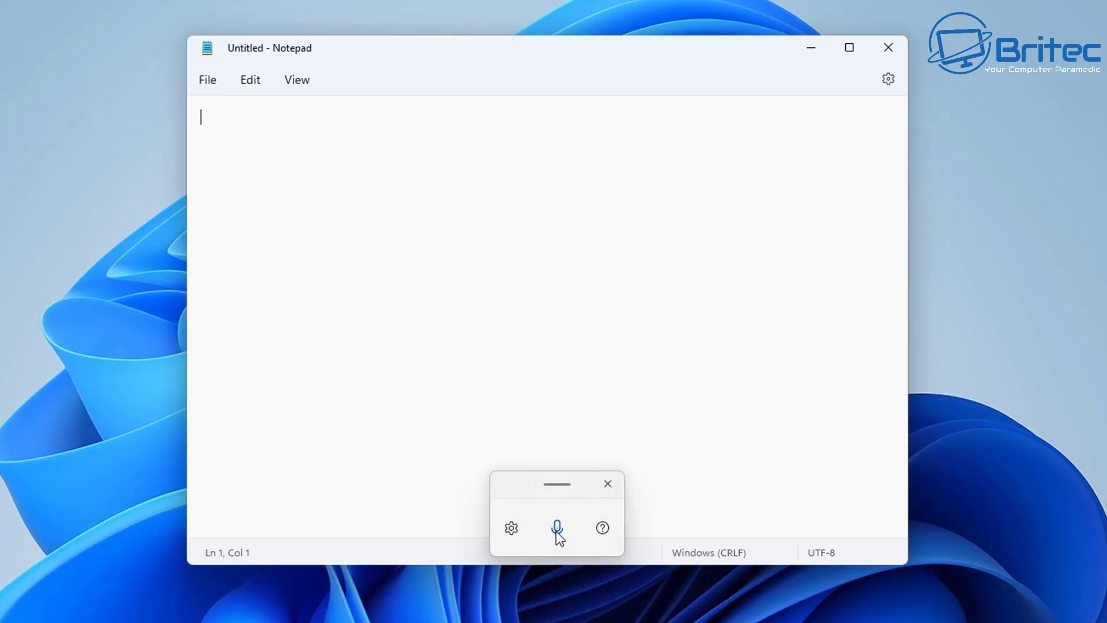
pyautogui.click(557, 529)
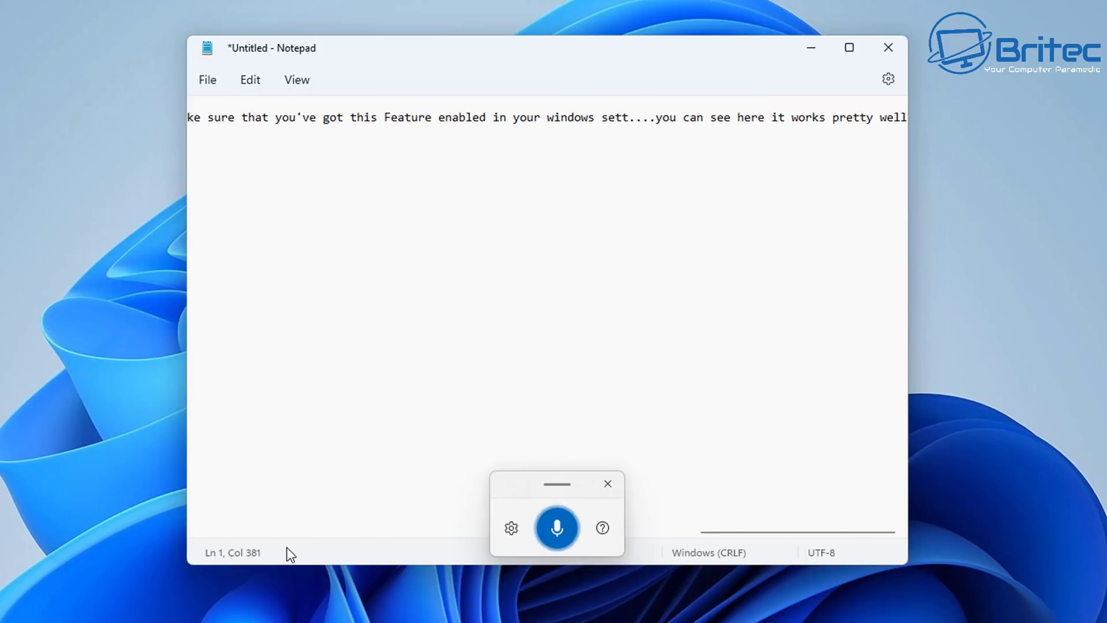
pyautogui.click(558, 528)
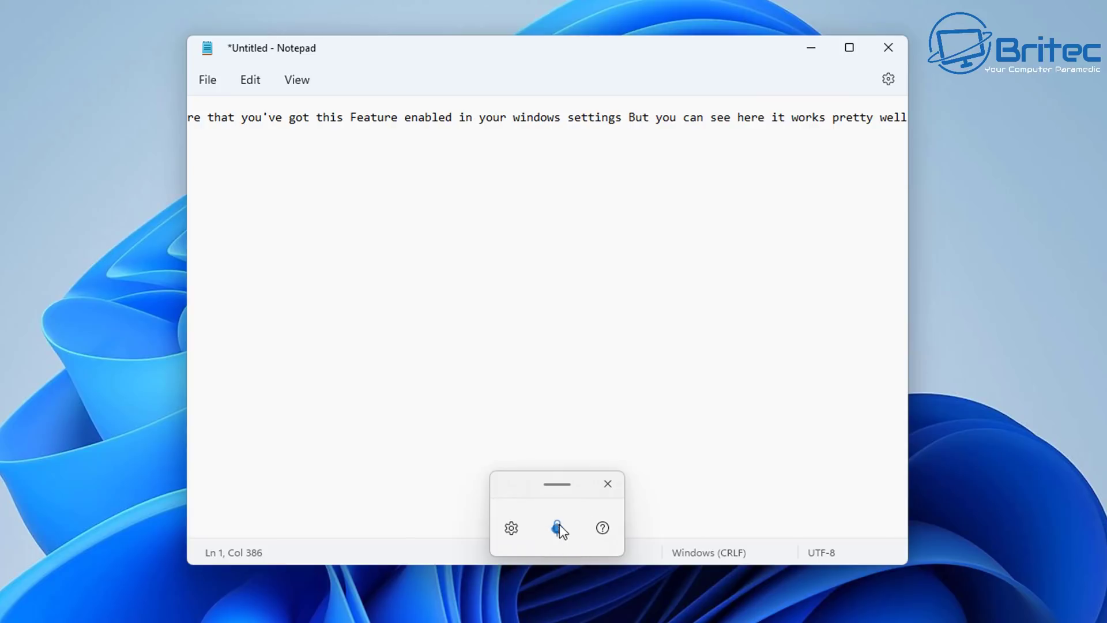
# Turn on Word wrap so the dictated text fits the window, then open the Start menu
pyautogui.click(247, 83)
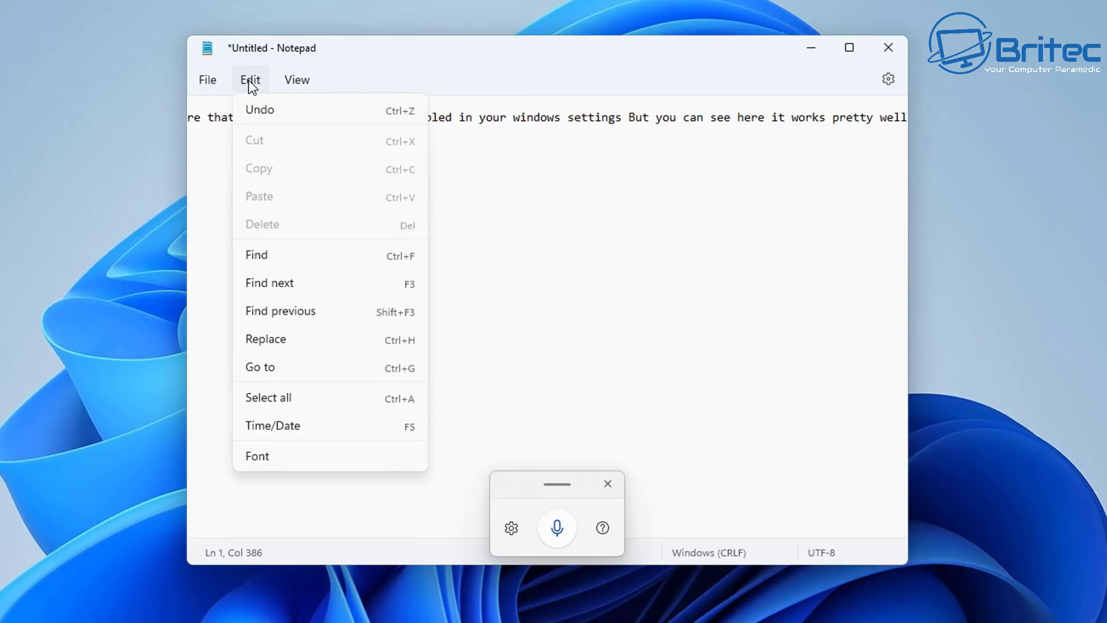
pyautogui.click(297, 82)
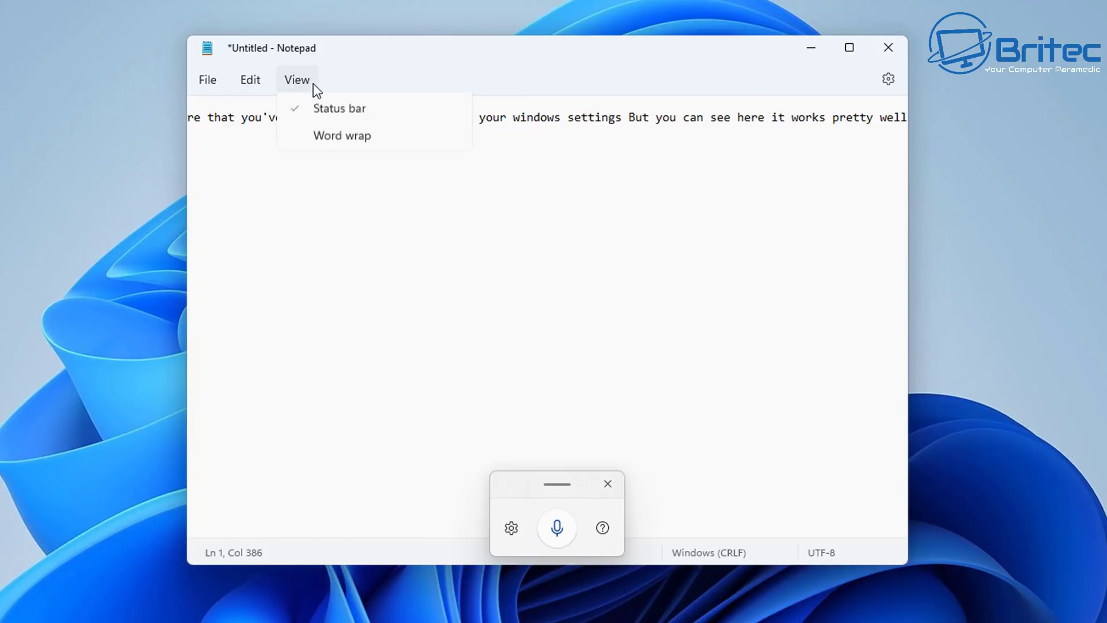
pyautogui.click(324, 166)
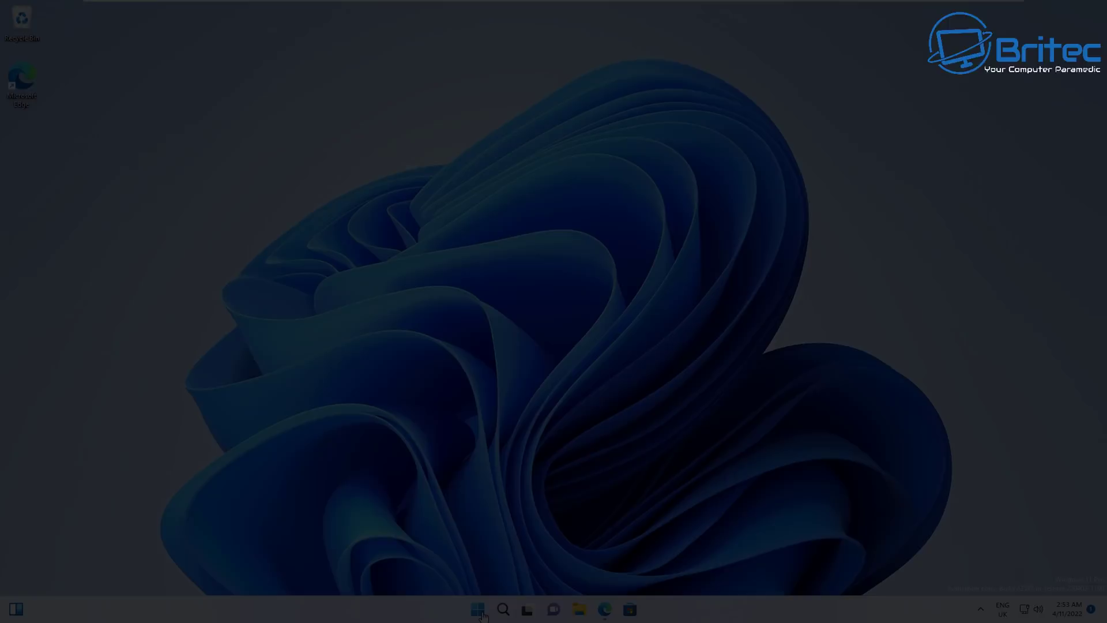
pyautogui.click(478, 609)
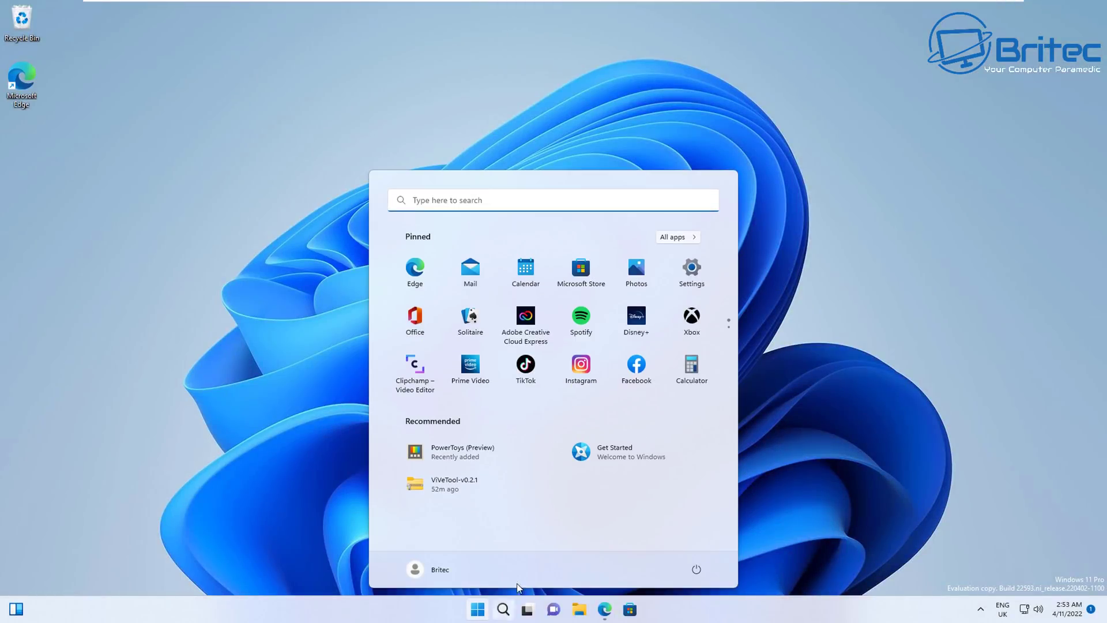
# Switch on Title bar window shake under Settings > System > Multitasking
pyautogui.click(686, 277)
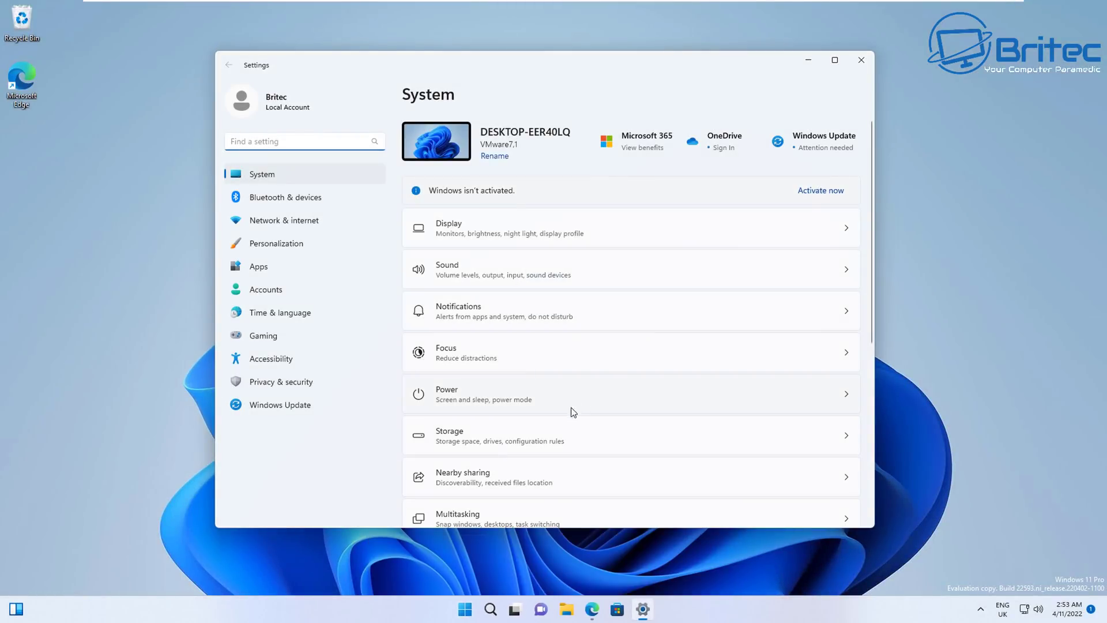
pyautogui.scroll(-5, 565, 430)
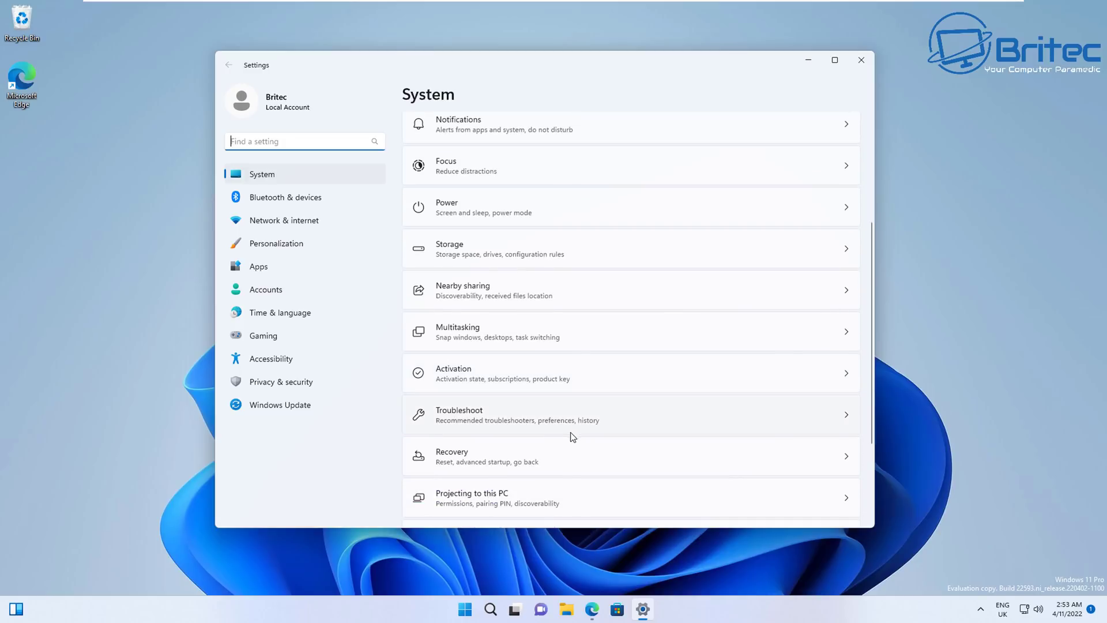
pyautogui.click(518, 332)
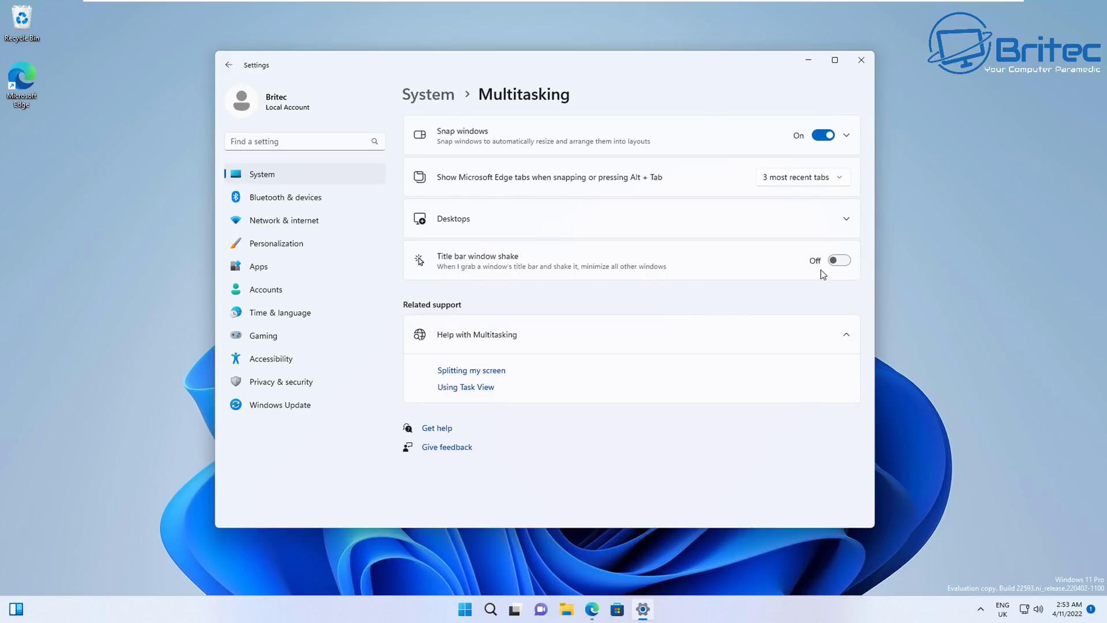
pyautogui.click(838, 264)
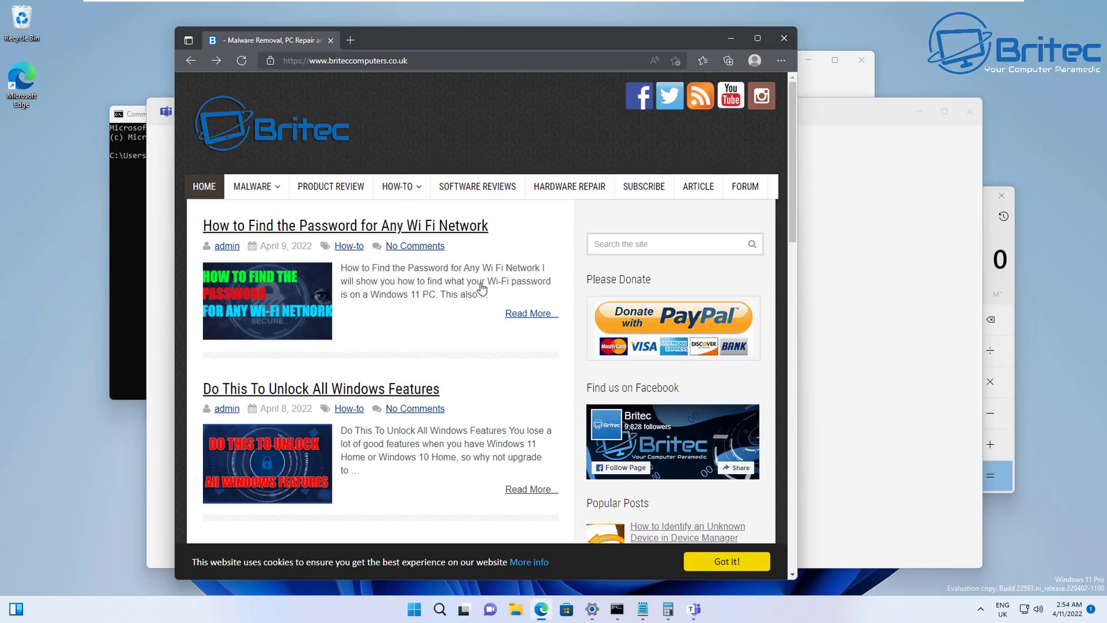
# Arrange Teams, Command Prompt and Calculator, then shake the Settings title bar to minimize them
pyautogui.click(833, 116)
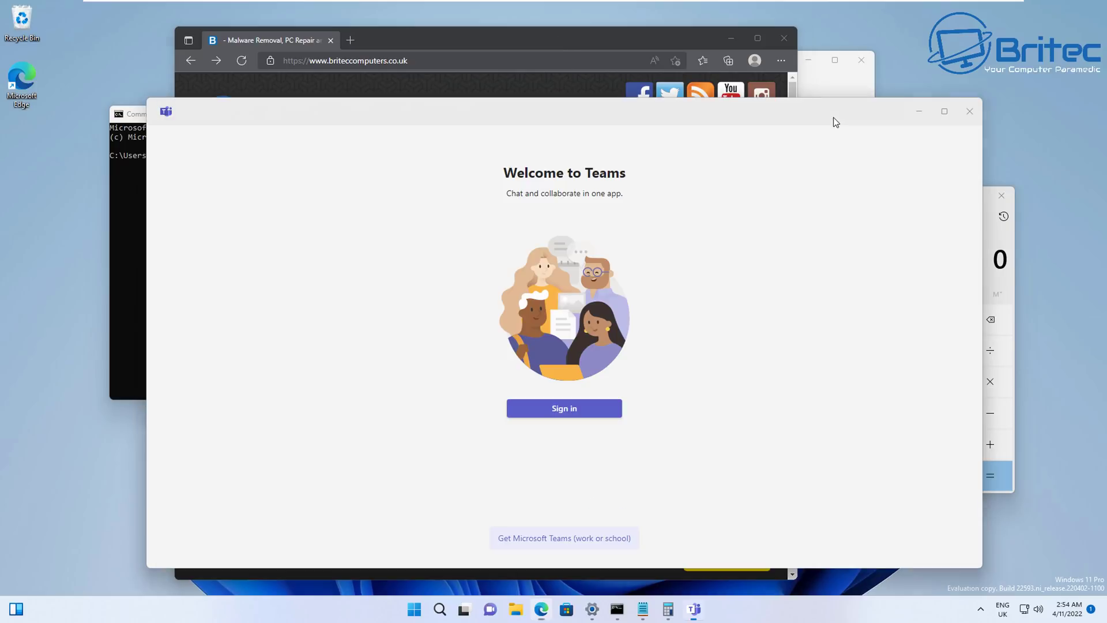
pyautogui.click(819, 77)
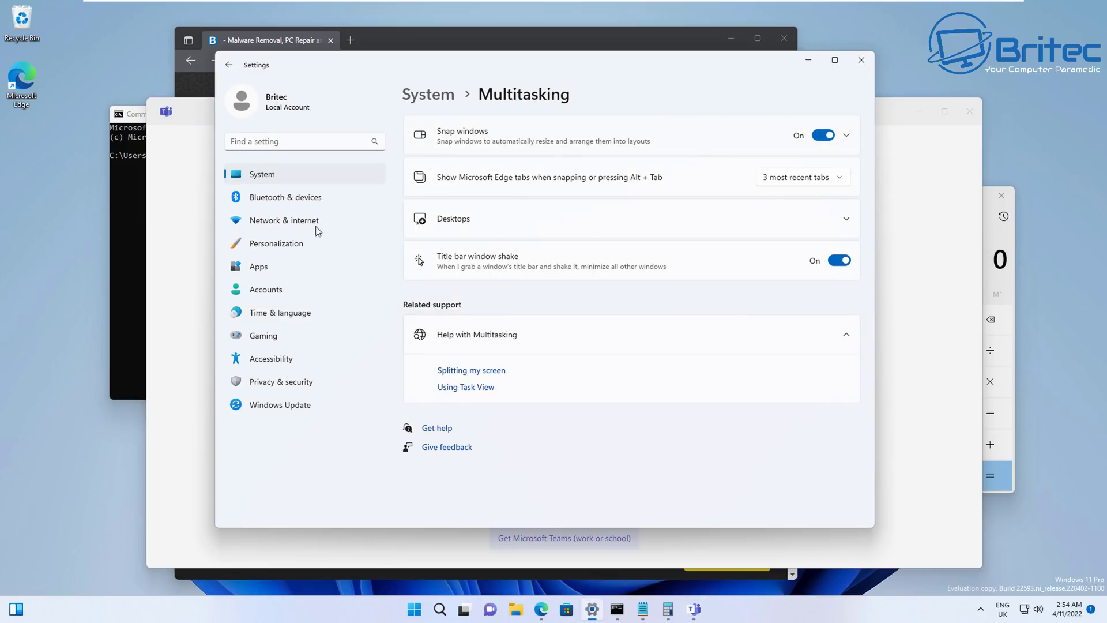
pyautogui.click(128, 278)
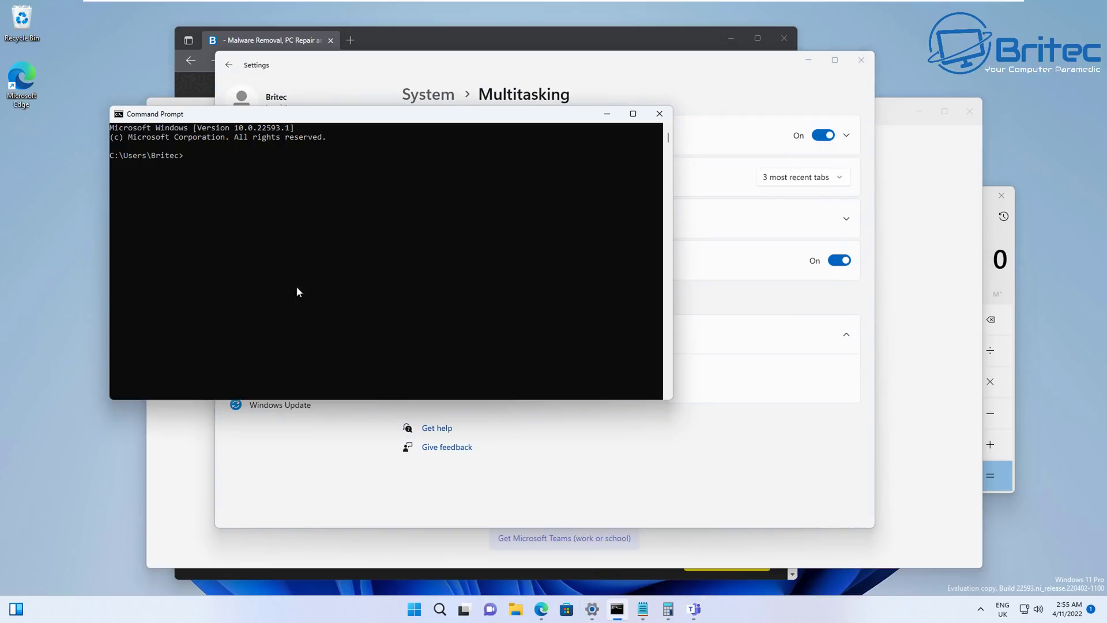
pyautogui.click(988, 239)
pyautogui.click(494, 277)
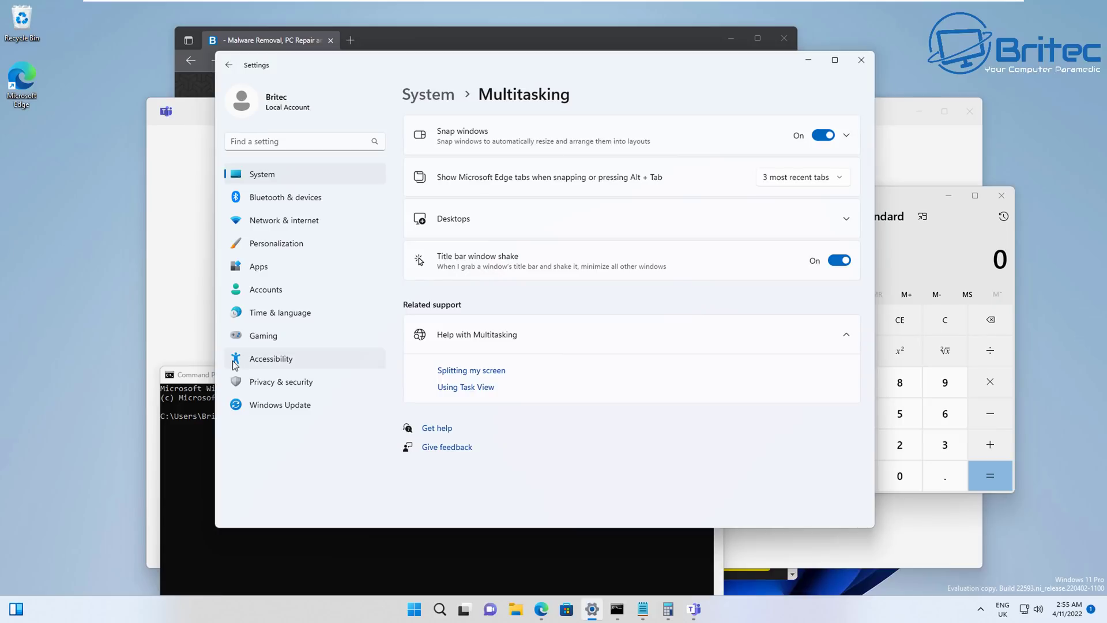
pyautogui.moveTo(204, 379); pyautogui.dragTo(192, 308)
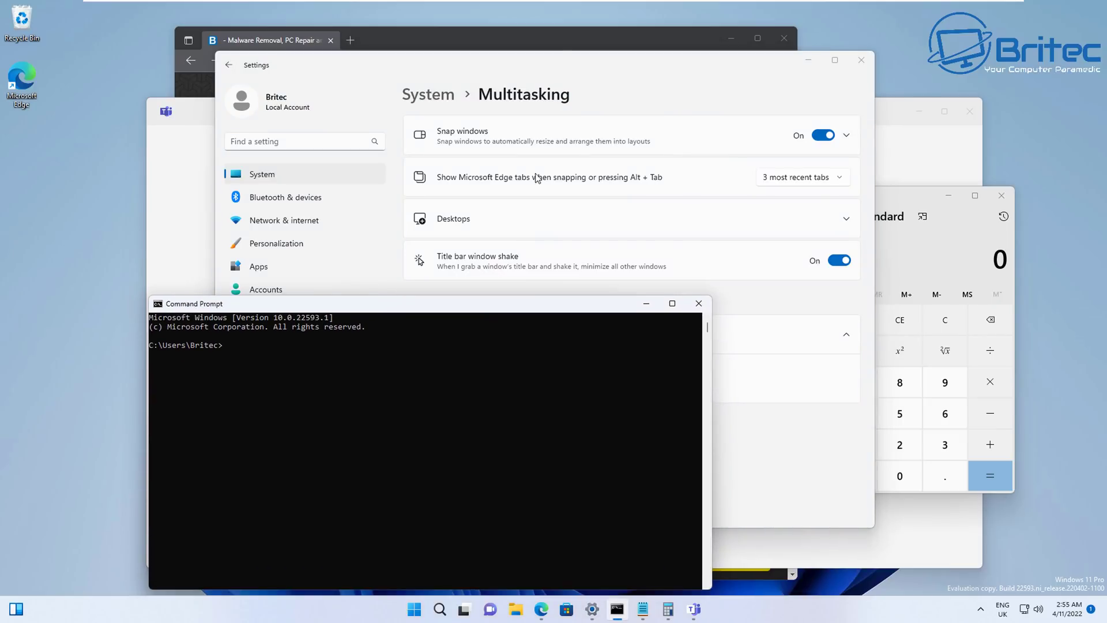
pyautogui.click(555, 65)
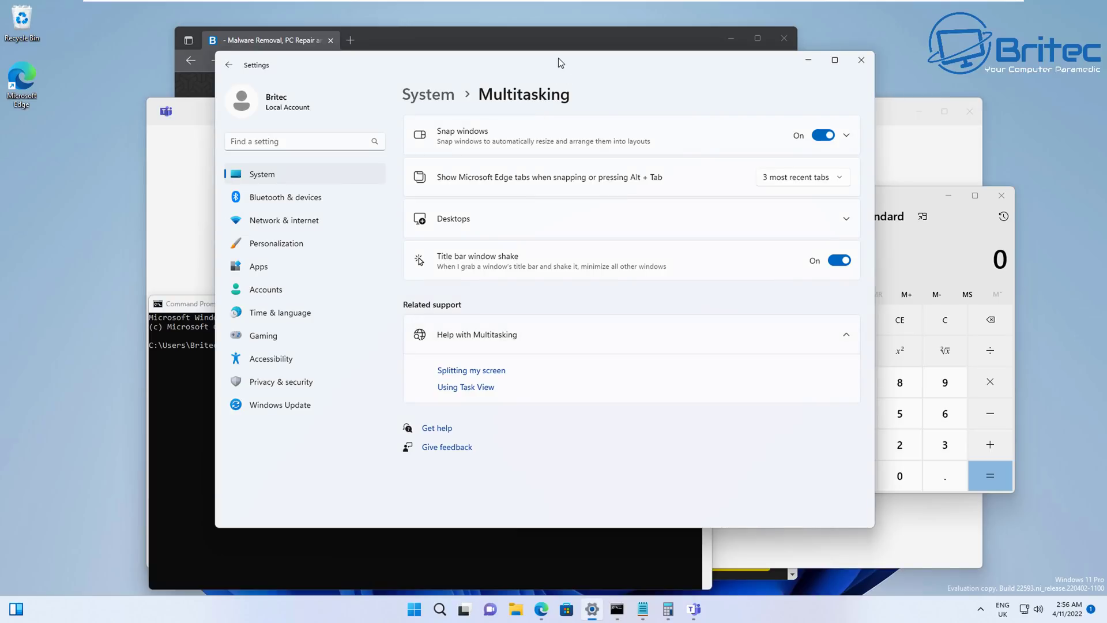
pyautogui.moveTo(559, 57)
pyautogui.mouseDown()
pyautogui.moveTo(650, 81)
pyautogui.moveTo(610, 92)
pyautogui.mouseUp()
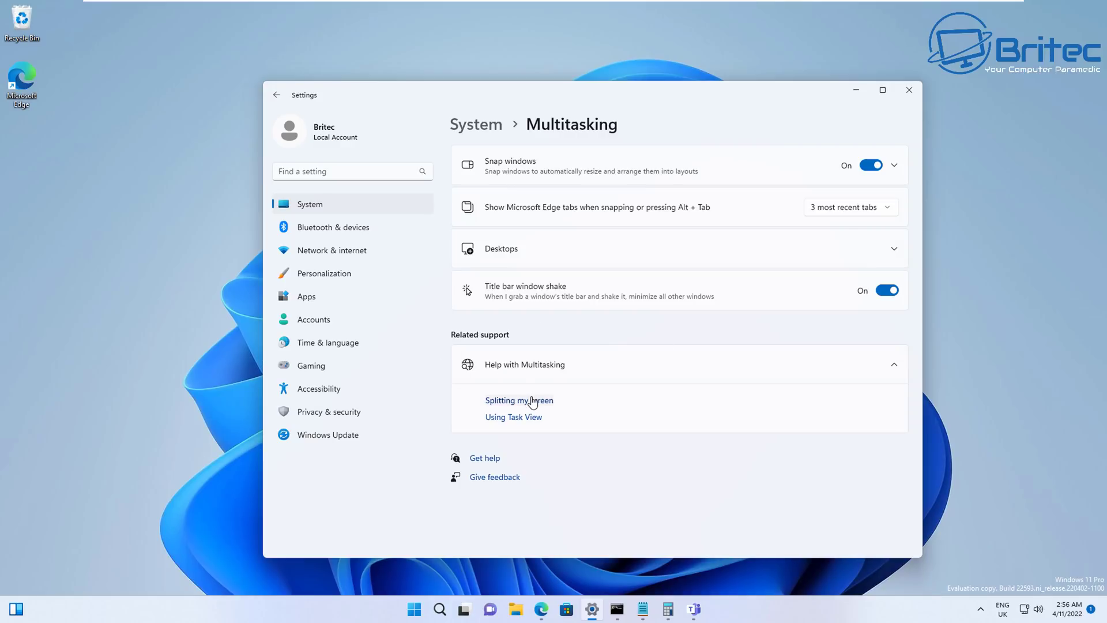
# Restore Command Prompt, Notepad, Calculator, Teams and Edge from the taskbar
pyautogui.click(592, 610)
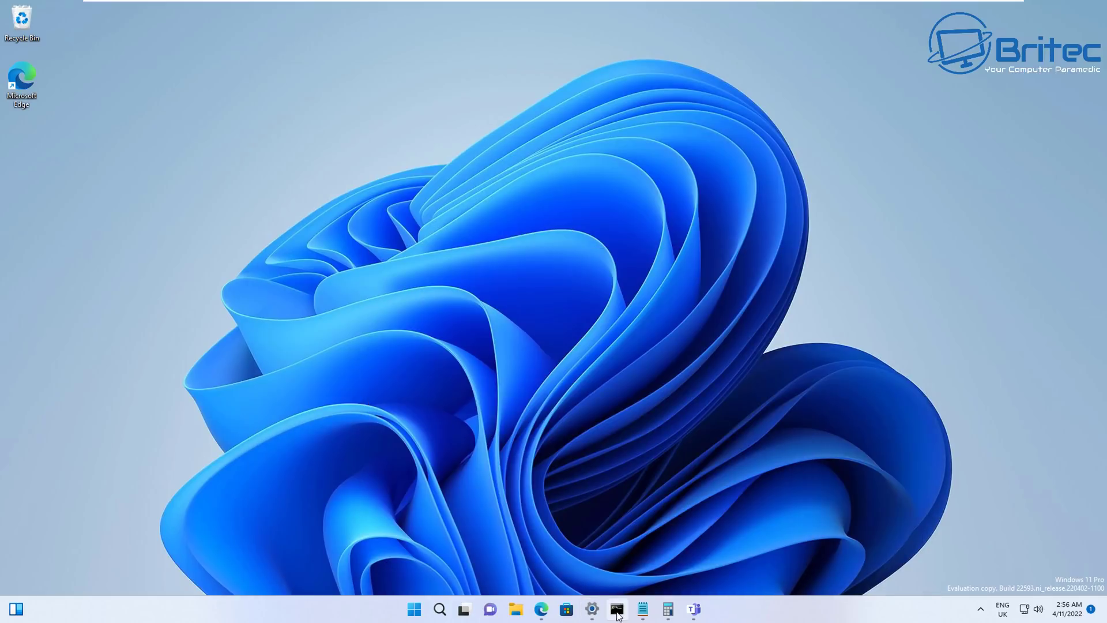
pyautogui.click(617, 610)
pyautogui.click(643, 610)
pyautogui.click(668, 611)
pyautogui.click(694, 610)
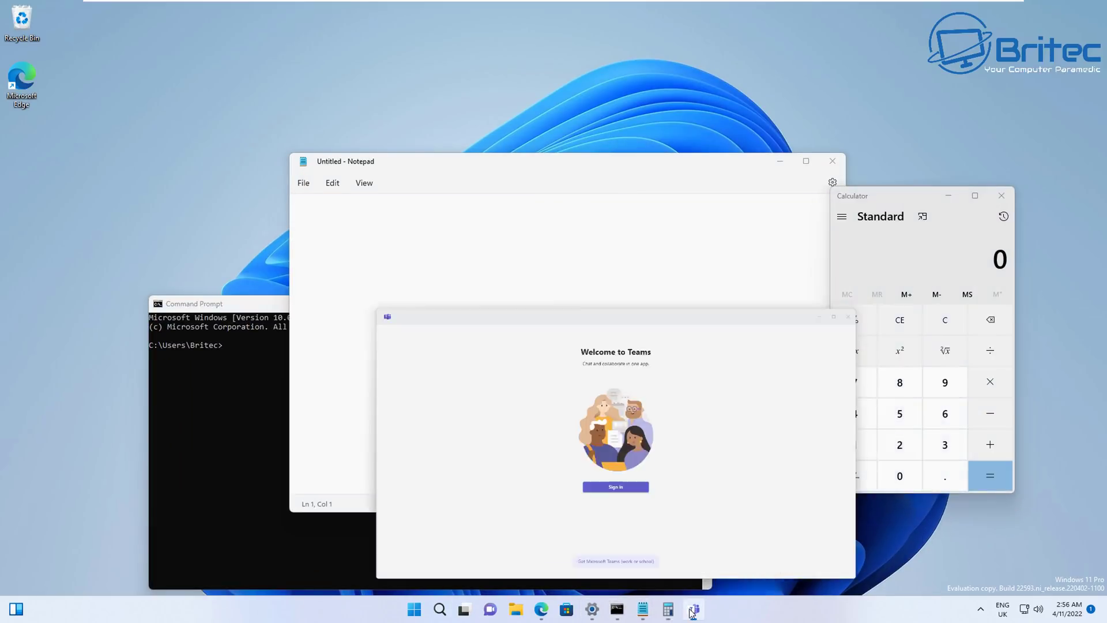
pyautogui.click(545, 609)
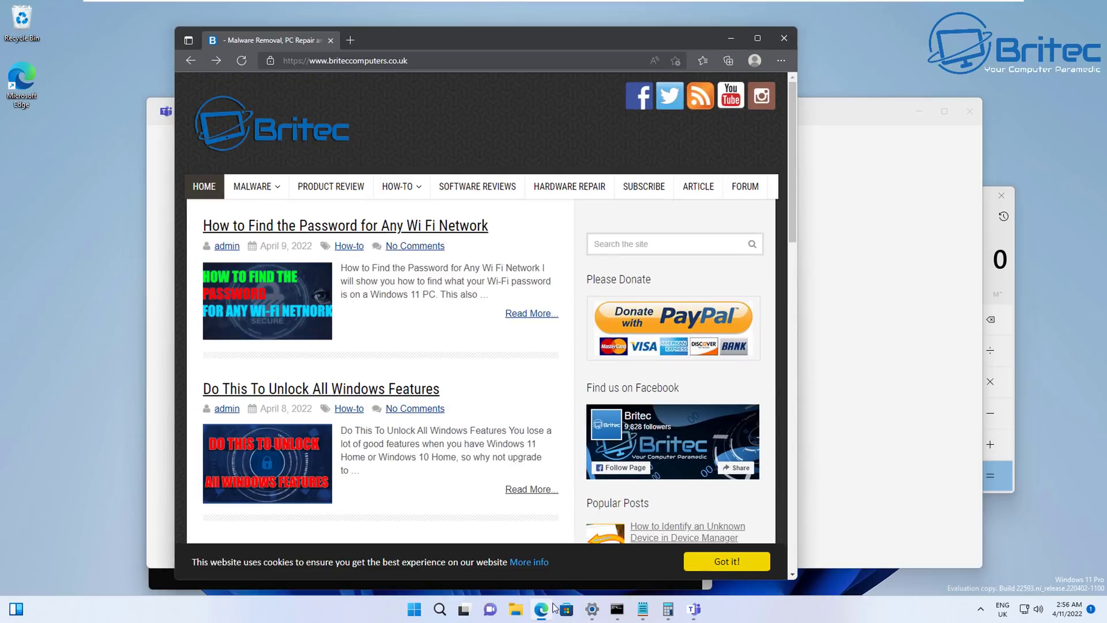
pyautogui.click(643, 610)
pyautogui.click(666, 613)
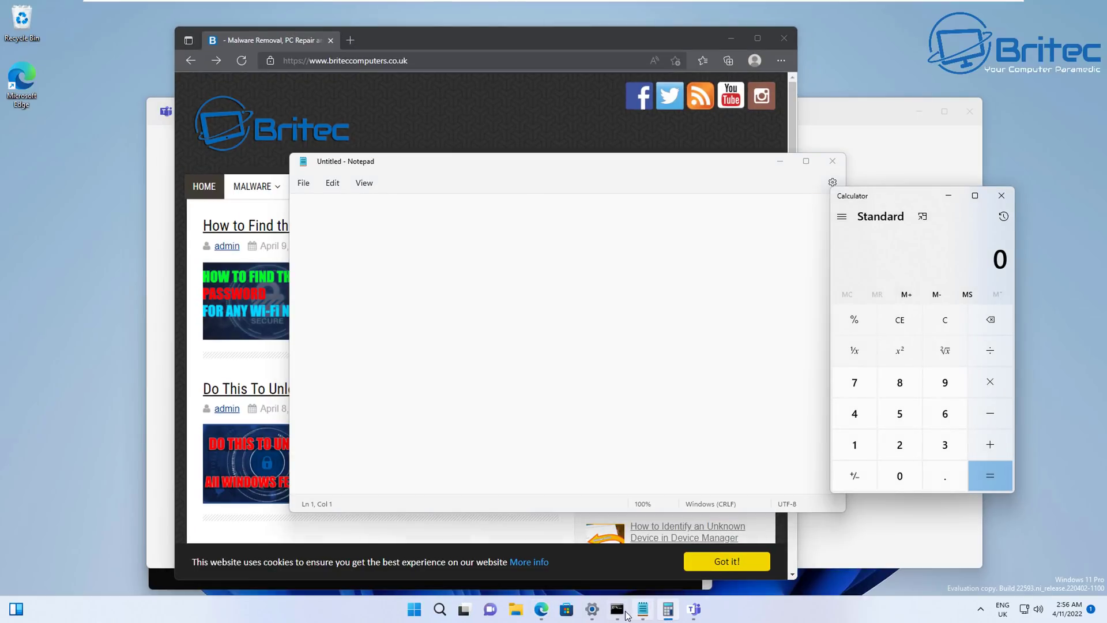
# Move the Edge window aside, then shake the Teams title bar to minimize everything else
pyautogui.moveTo(616, 610)
pyautogui.moveTo(535, 46); pyautogui.dragTo(447, 53)
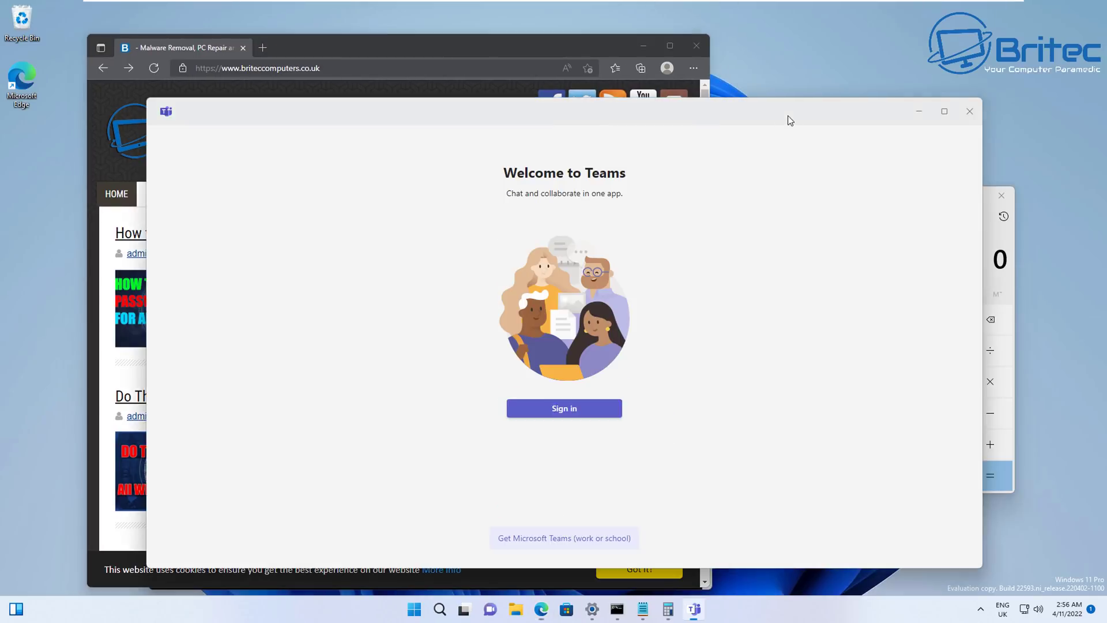
pyautogui.moveTo(787, 116); pyautogui.dragTo(841, 115)
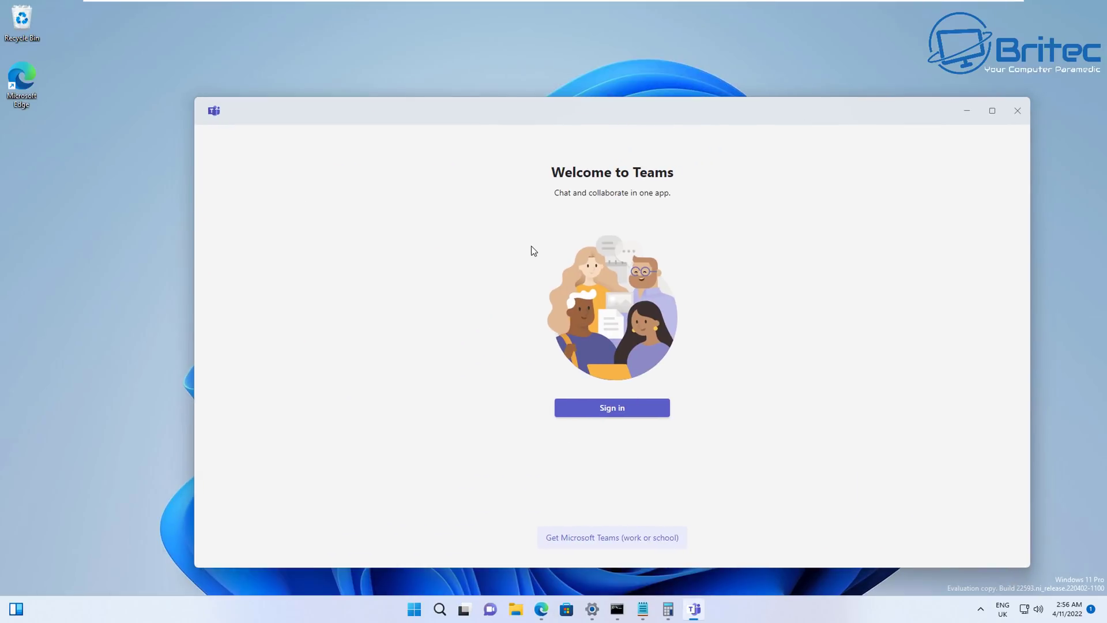
pyautogui.moveTo(598, 128); pyautogui.dragTo(542, 112)
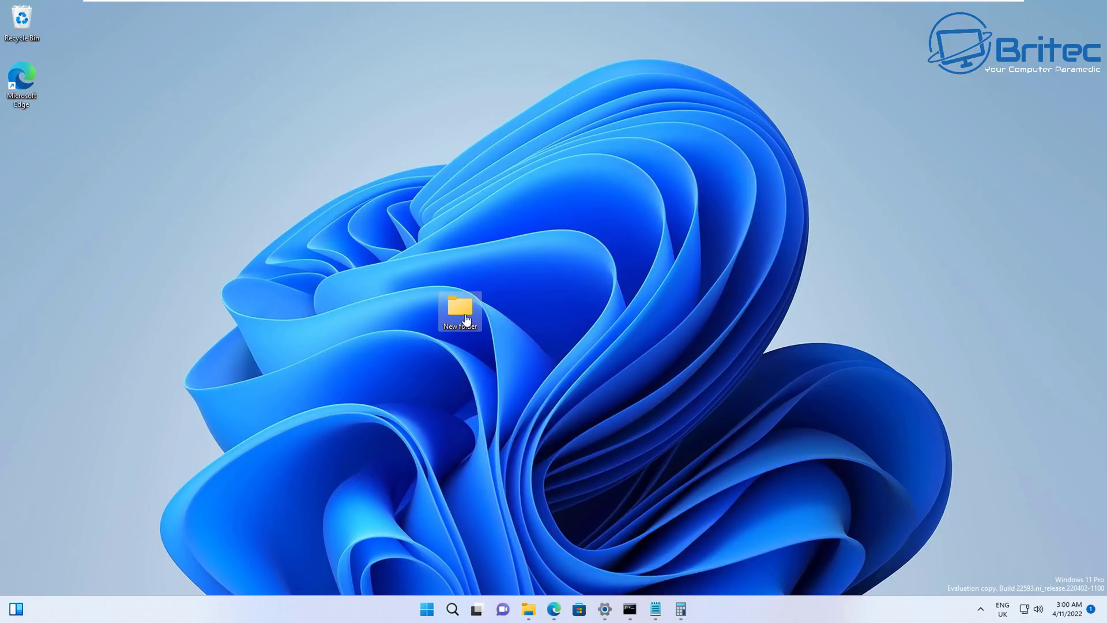
# Drag the New folder icon onto the taskbar twice; it stays on the desktop unpinned
pyautogui.moveTo(455, 310); pyautogui.dragTo(735, 611)
pyautogui.moveTo(460, 310); pyautogui.dragTo(710, 594)
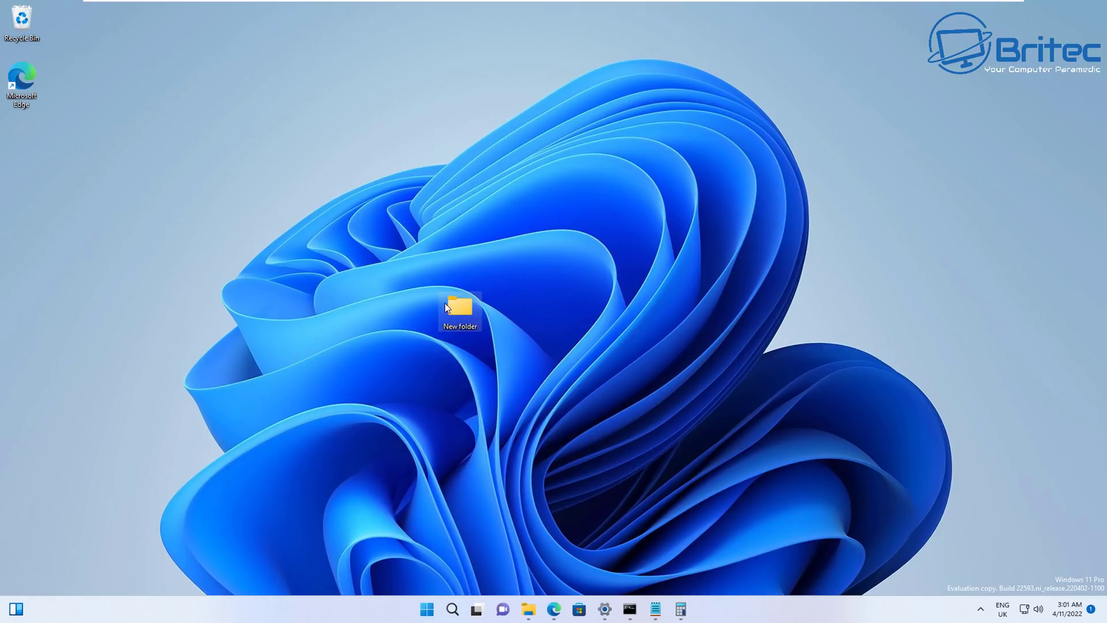